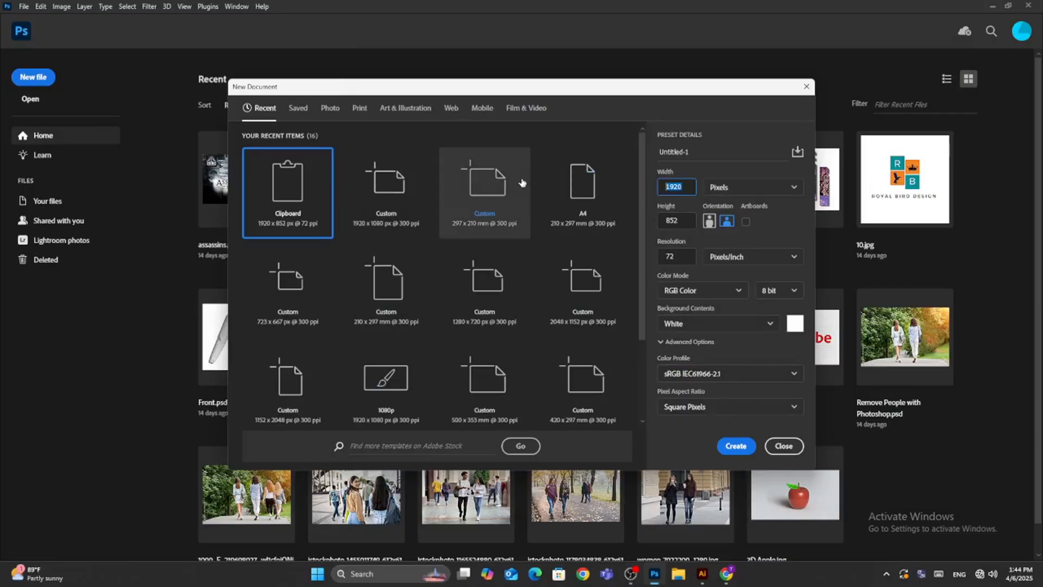
# Create a new document 1920 × 1080 pixels at 300 pixels/inch in RGB Color with a white background.
pyautogui.write('1')
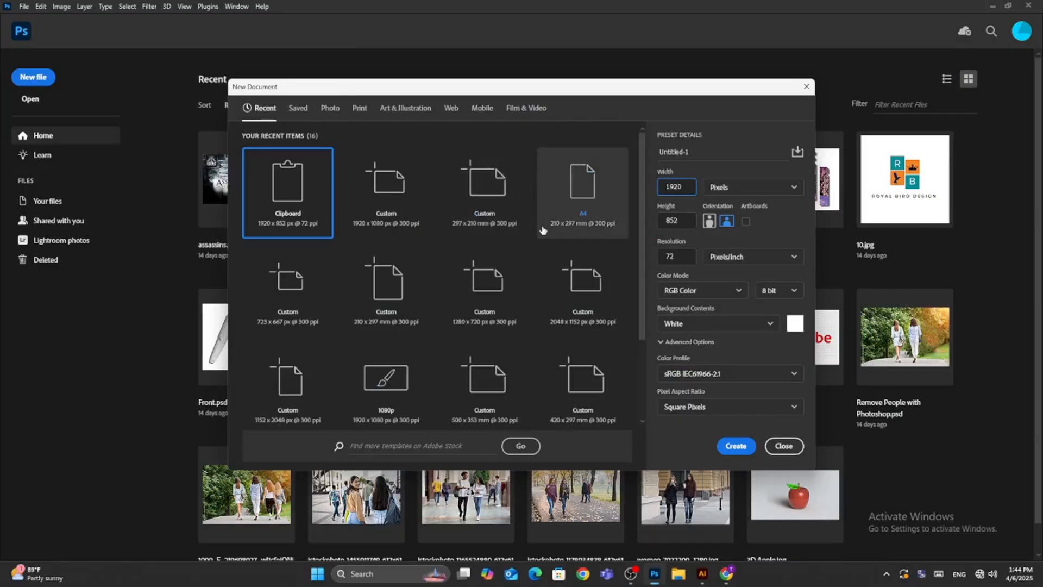
pyautogui.press('Tab')
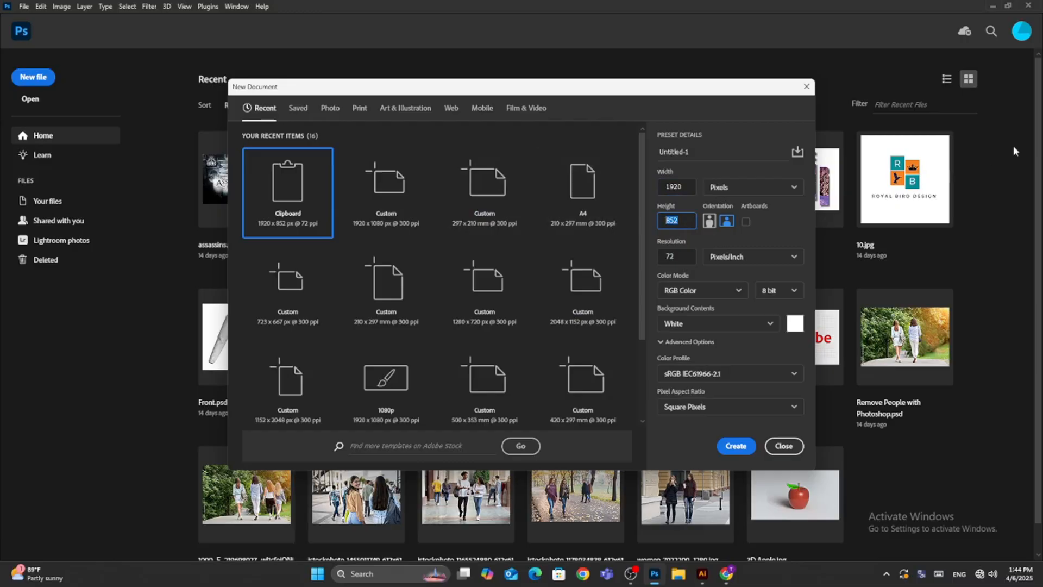
pyautogui.write('1080')
pyautogui.click(686, 257)
pyautogui.write('300')
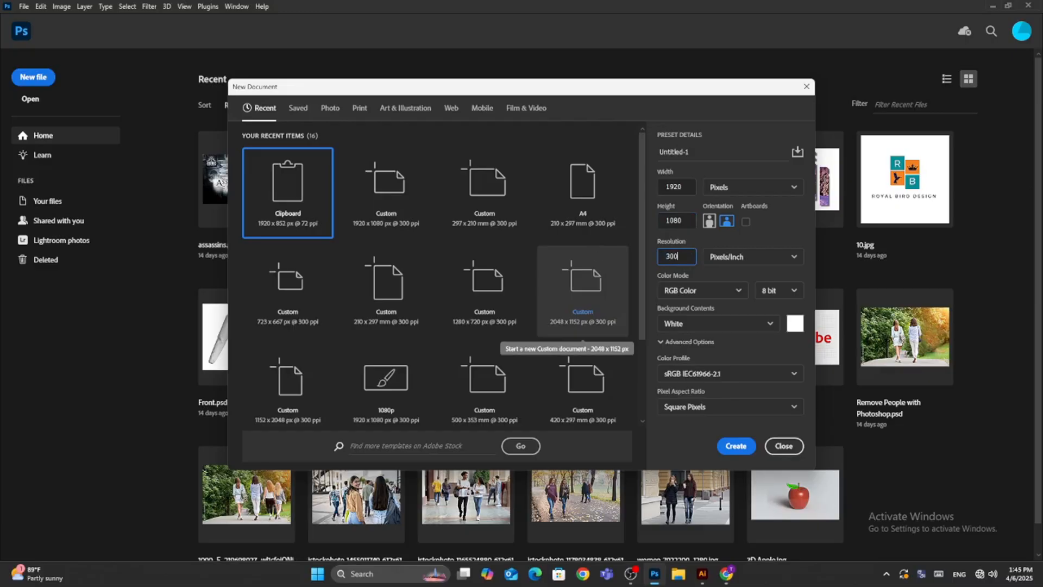
pyautogui.click(725, 290)
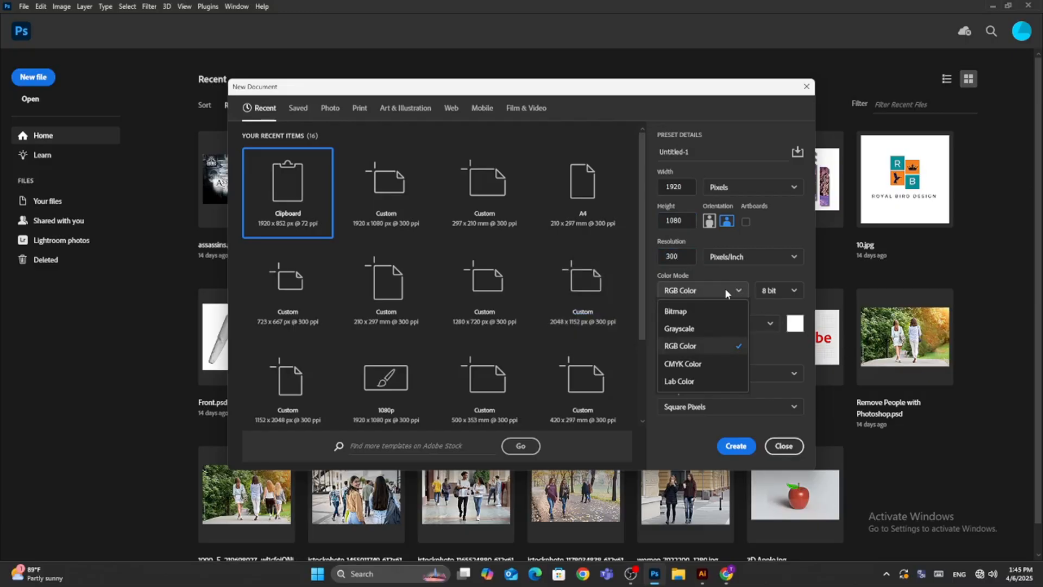
pyautogui.click(695, 352)
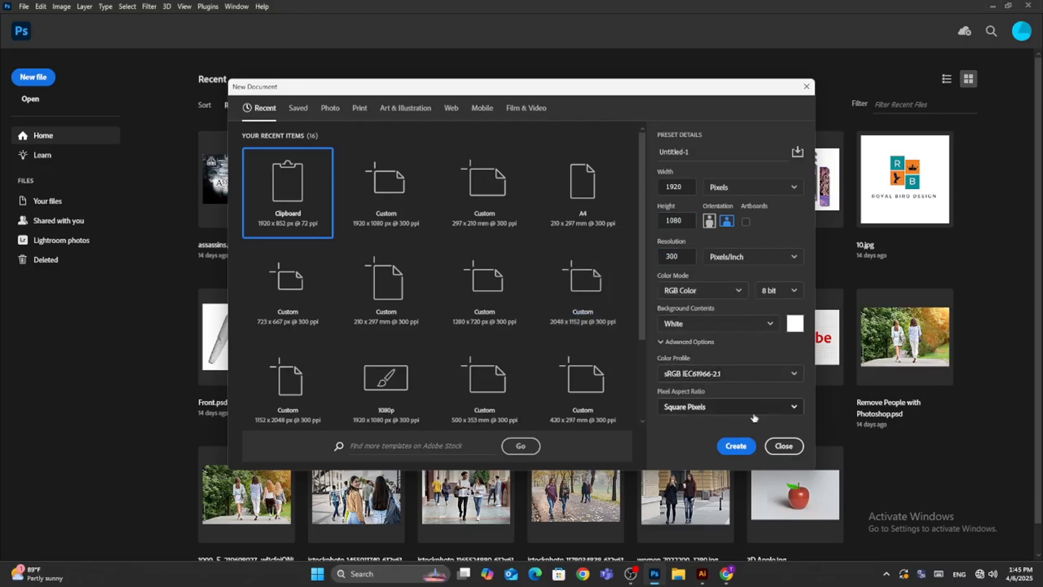
pyautogui.click(728, 451)
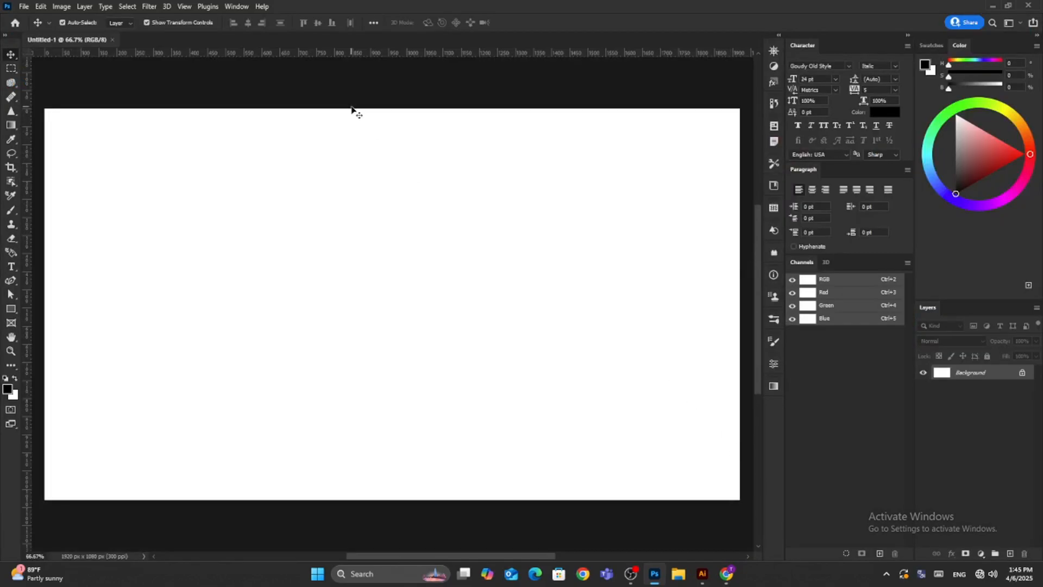
# Set the foreground color to black (000000) and the background color to white (ffffff).
pyautogui.click(7, 389)
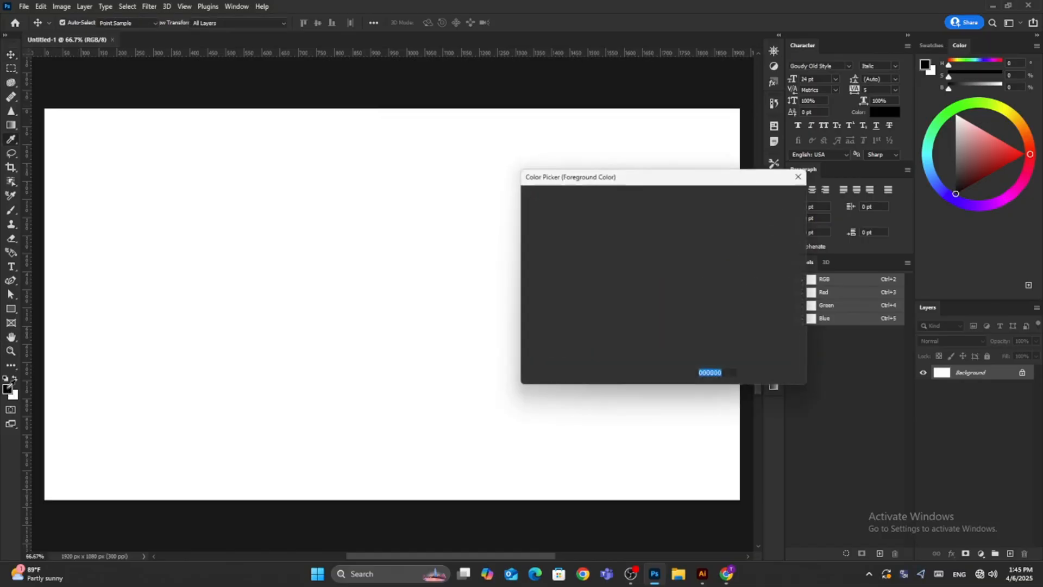
pyautogui.moveTo(536, 333); pyautogui.dragTo(494, 357)
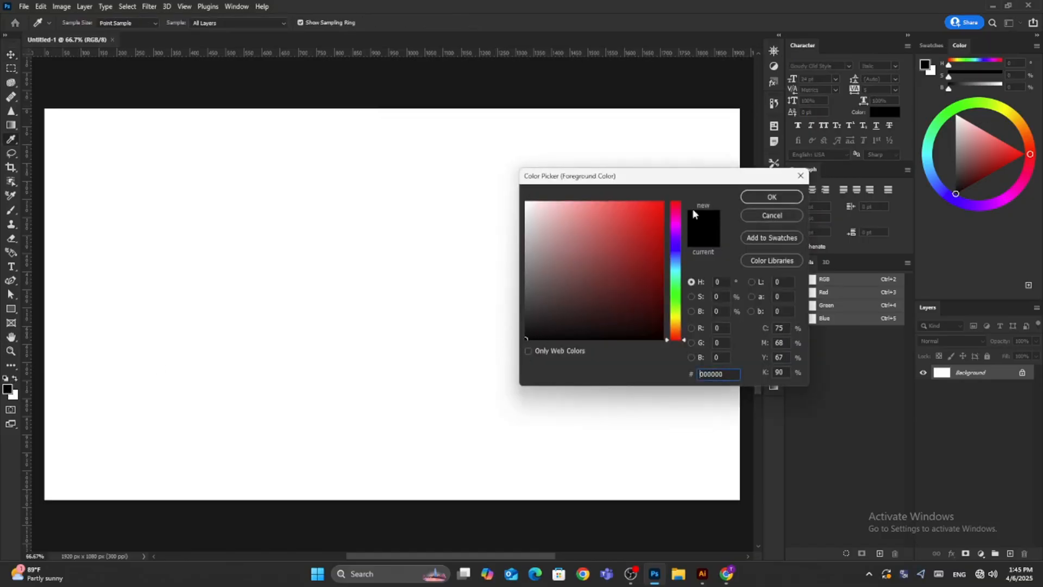
pyautogui.click(758, 198)
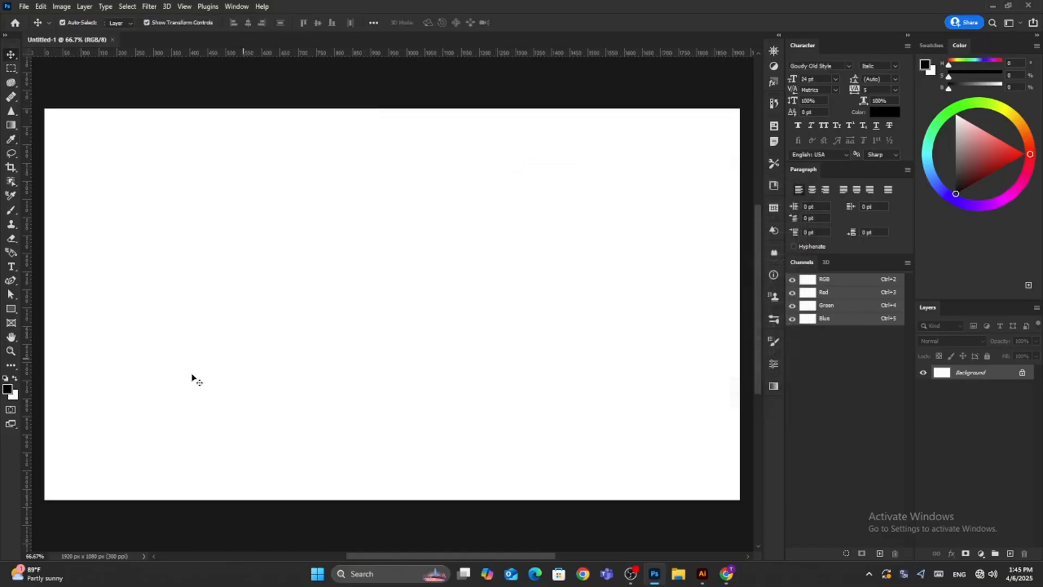
pyautogui.click(14, 393)
pyautogui.moveTo(532, 214); pyautogui.dragTo(520, 202)
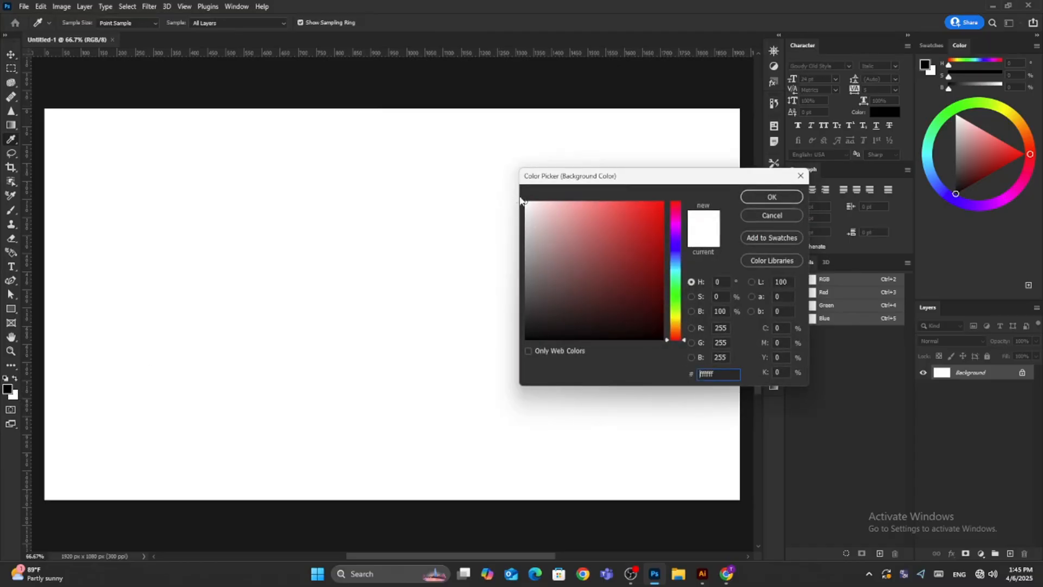
pyautogui.click(784, 198)
pyautogui.press('v')
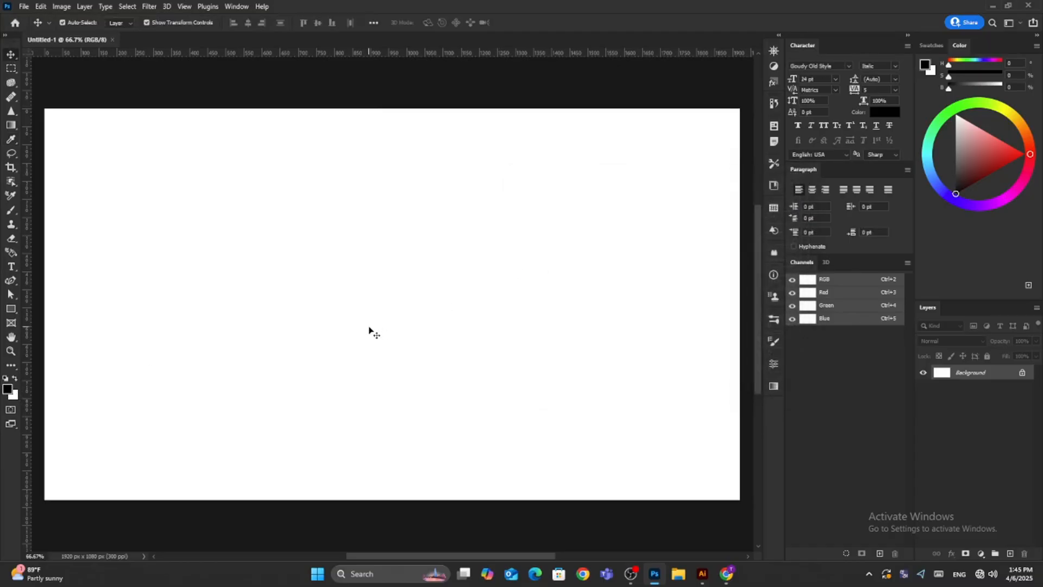
# Unlock the Background layer and convert it to a smart object.
pyautogui.click(1021, 372)
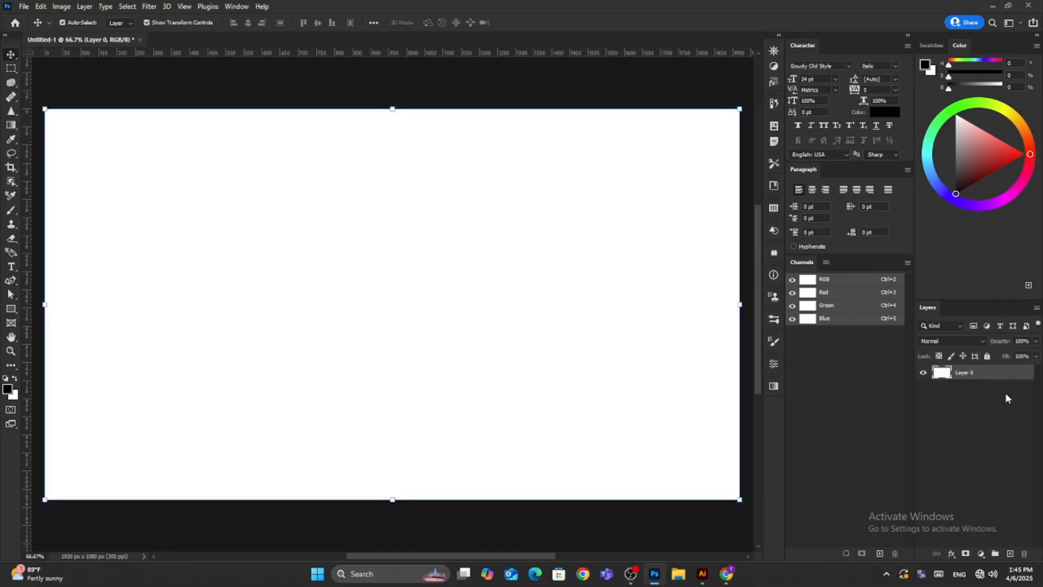
pyautogui.rightClick(990, 371)
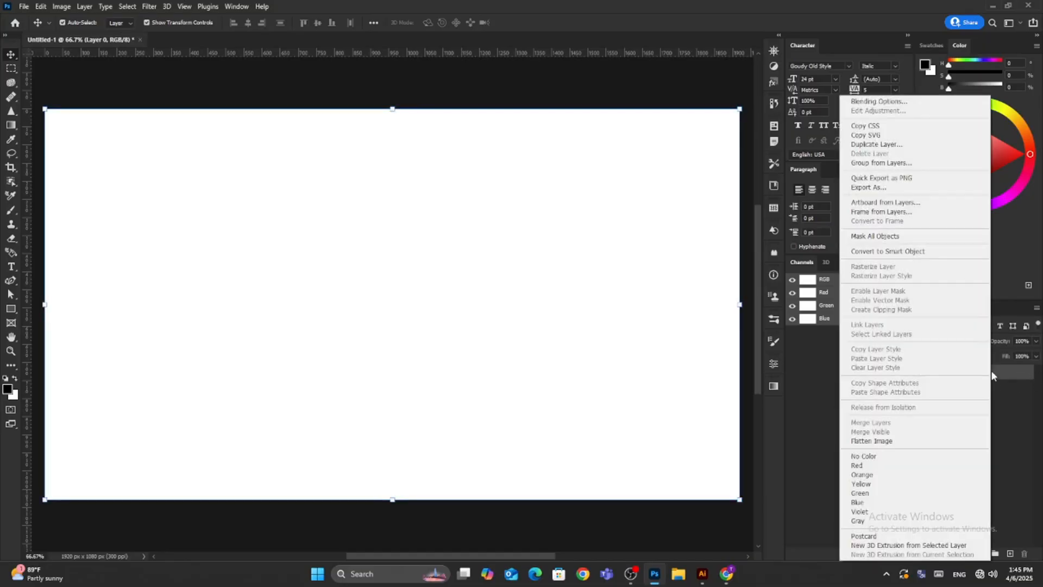
pyautogui.click(885, 251)
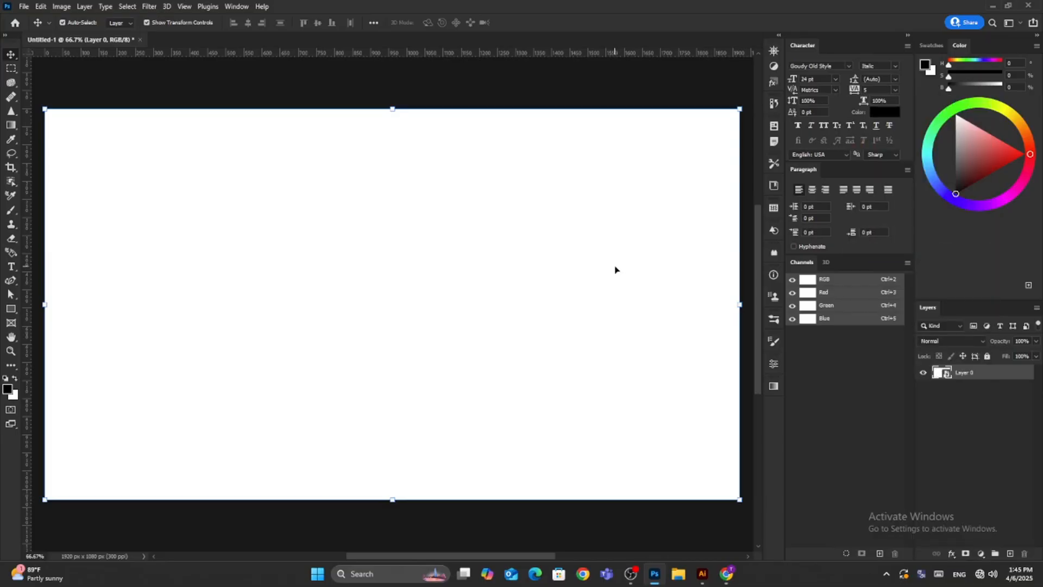
# Apply the Clouds render filter to the smart object layer.
pyautogui.click(150, 7)
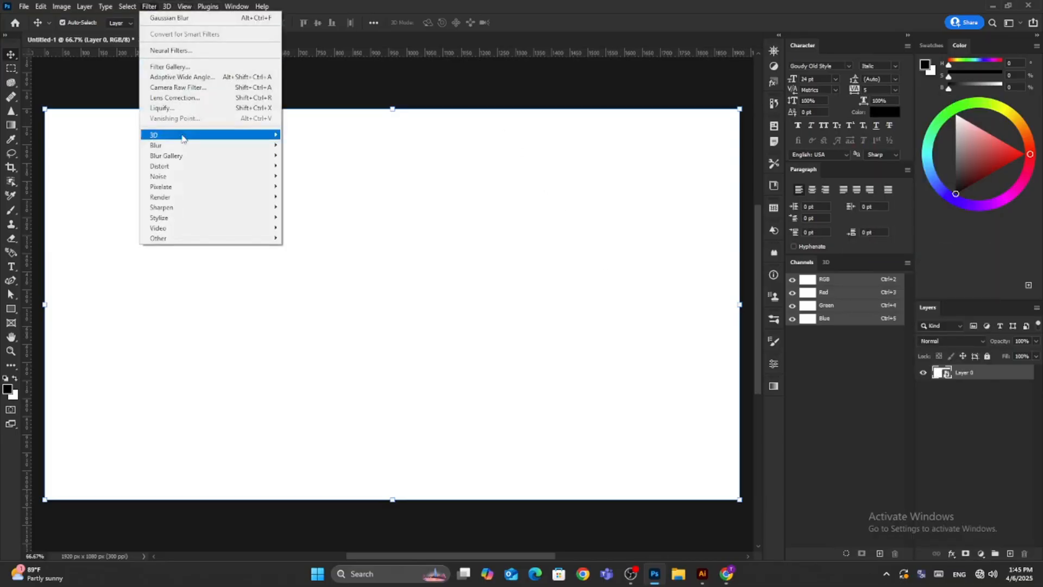
pyautogui.moveTo(196, 199)
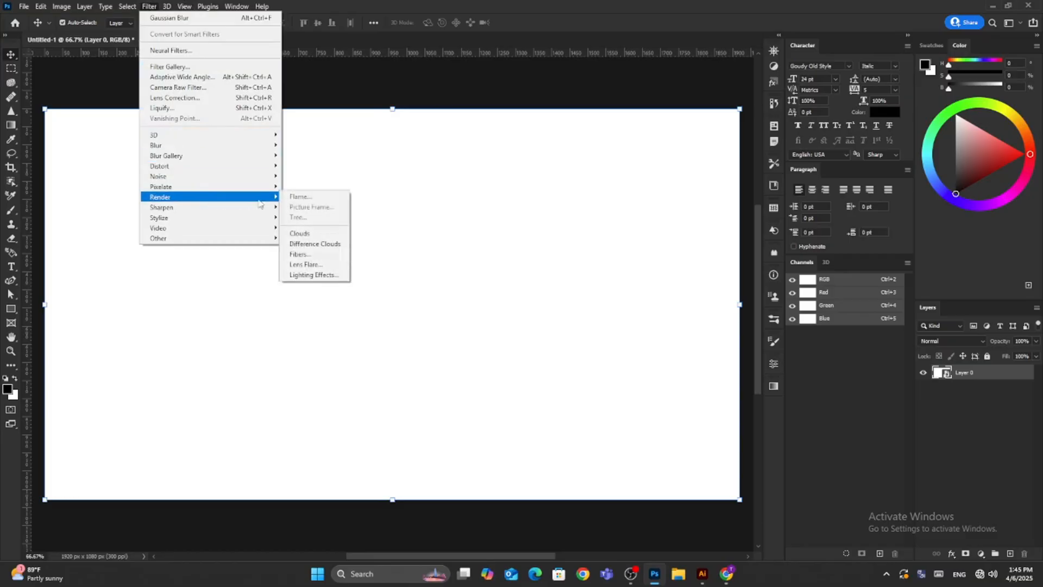
pyautogui.click(313, 233)
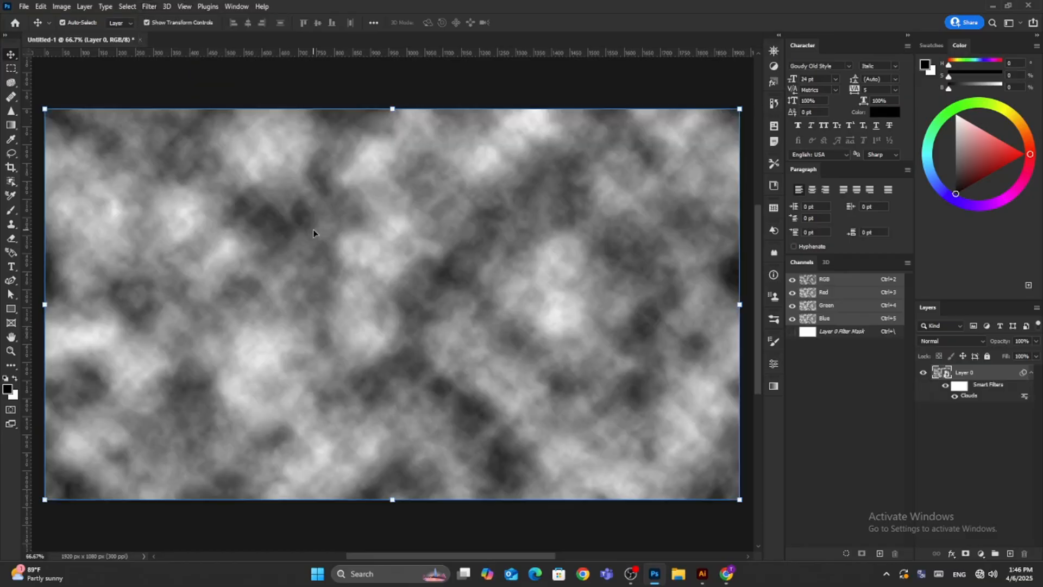
# Apply a Gaussian Blur with a radius of 36 pixels to the clouds layer.
pyautogui.click(148, 6)
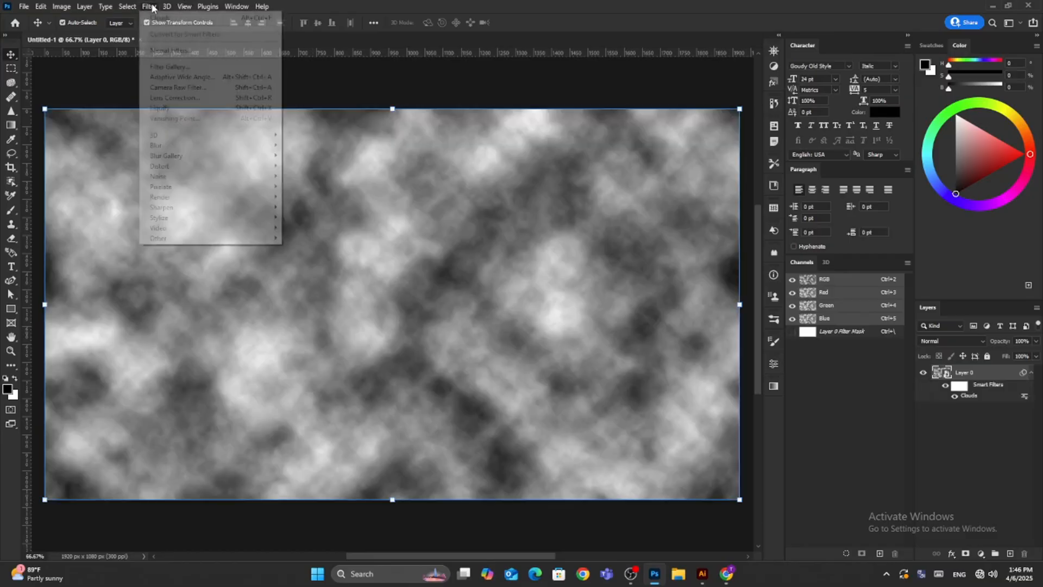
pyautogui.moveTo(167, 145)
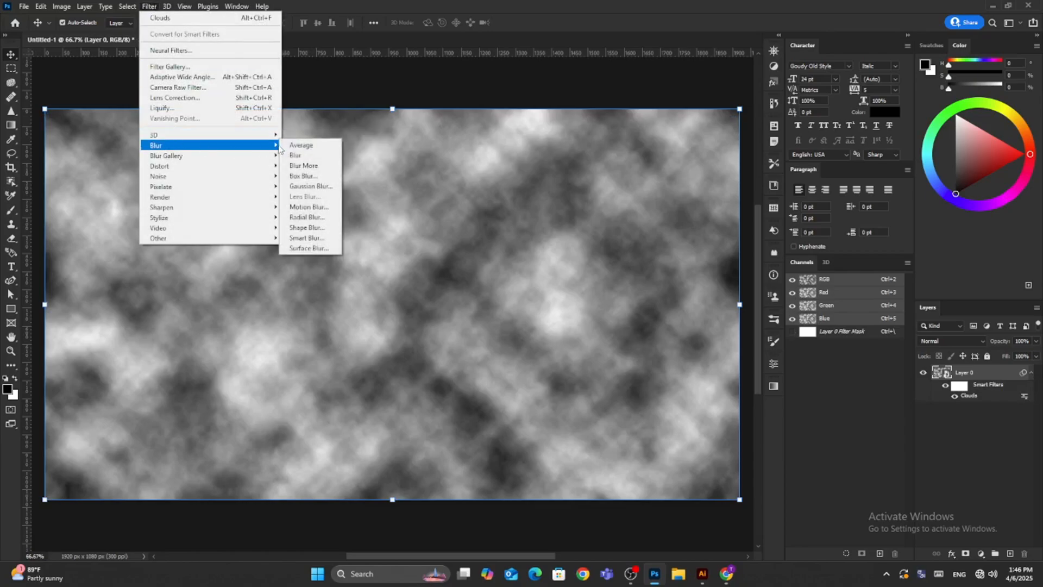
pyautogui.click(312, 186)
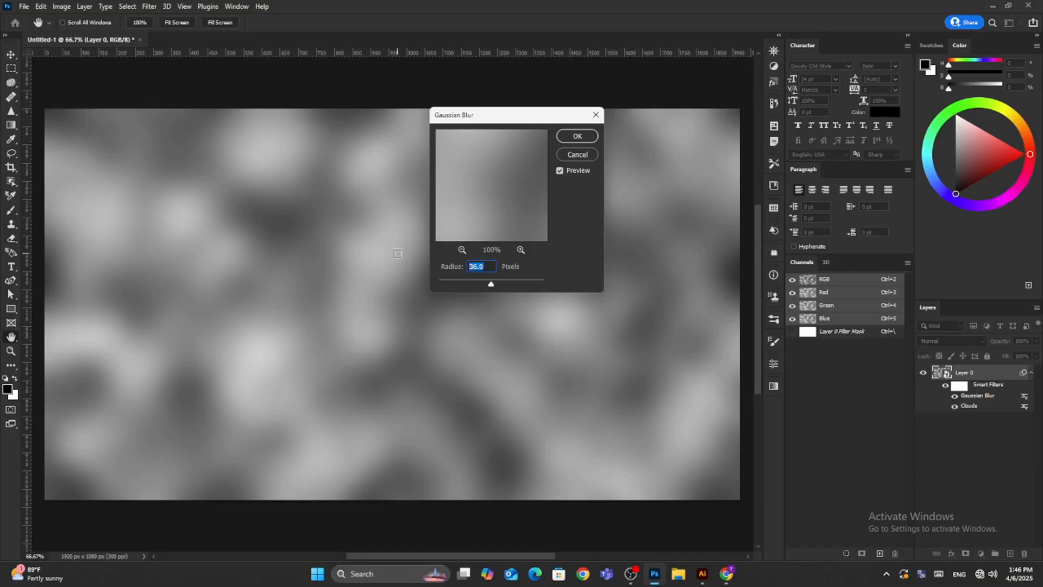
pyautogui.write('36')
pyautogui.click(584, 136)
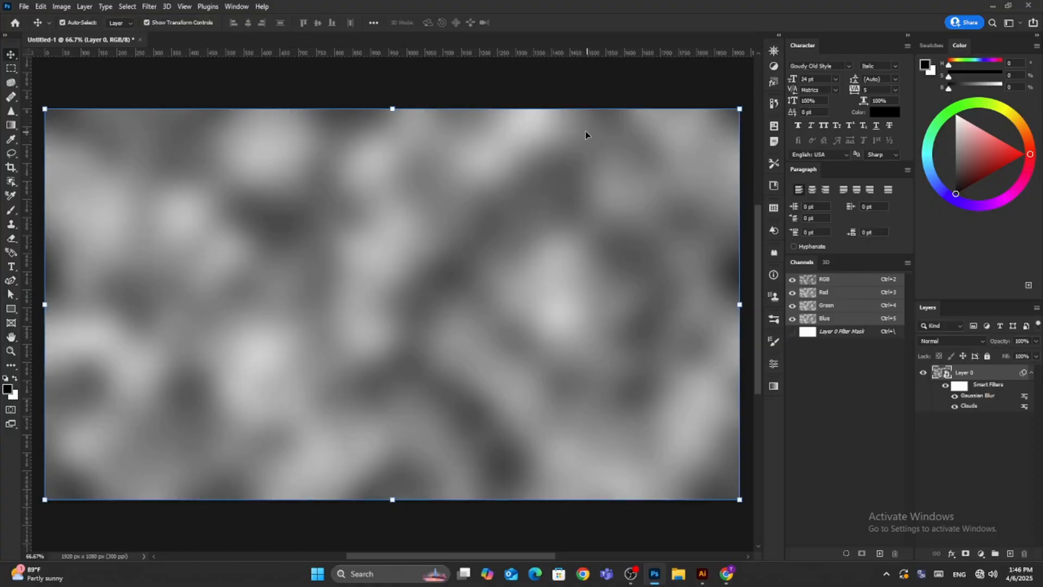
# Apply a Posterize adjustment with 16 levels to the blurred clouds layer.
pyautogui.click(62, 7)
pyautogui.moveTo(73, 34)
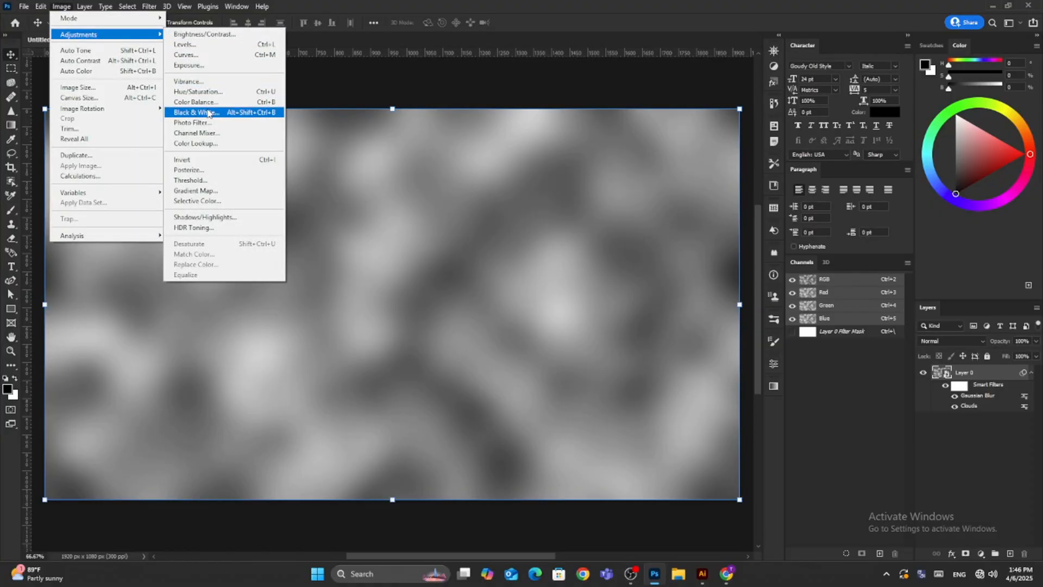
pyautogui.click(201, 169)
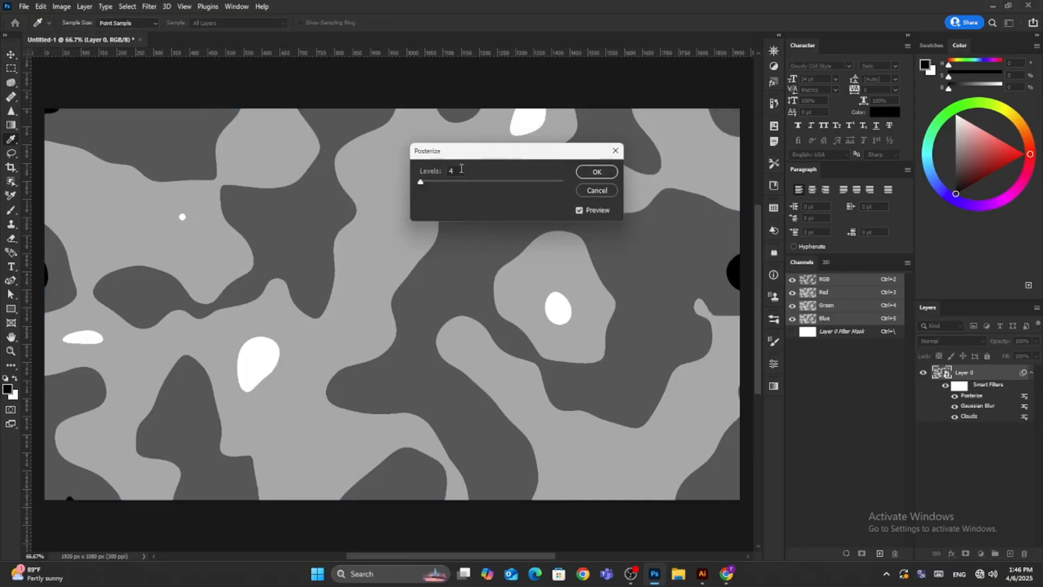
pyautogui.moveTo(420, 183)
pyautogui.mouseDown()
pyautogui.moveTo(505, 185)
pyautogui.moveTo(430, 185)
pyautogui.mouseUp()
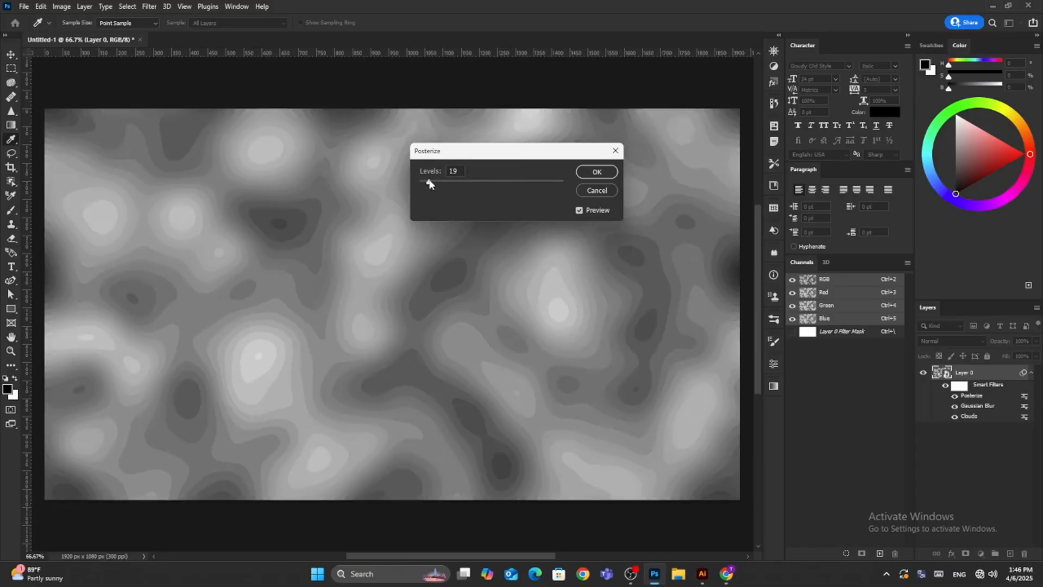
pyautogui.moveTo(563, 182); pyautogui.dragTo(443, 189)
pyautogui.write('16')
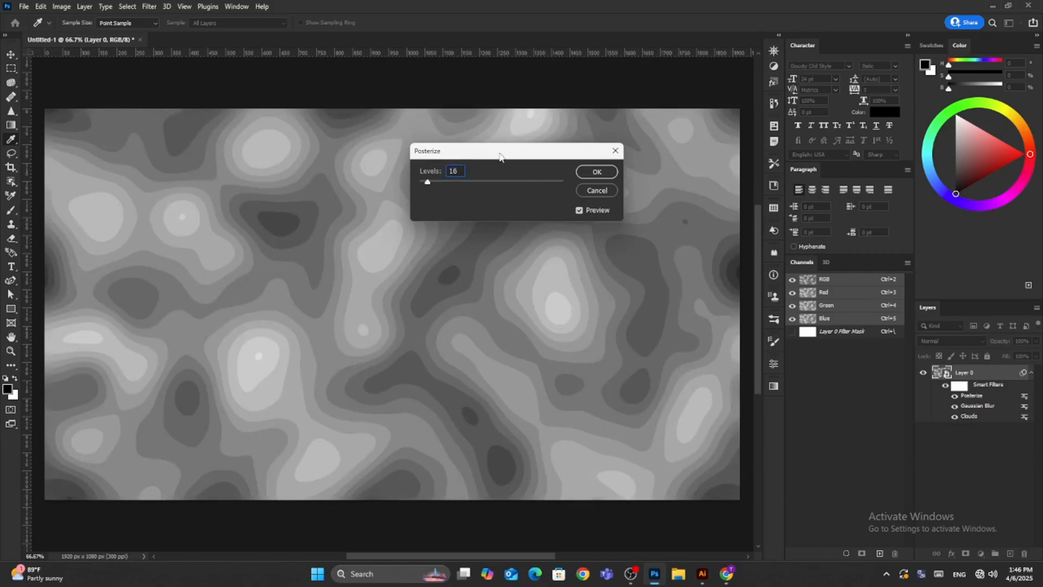
pyautogui.click(597, 171)
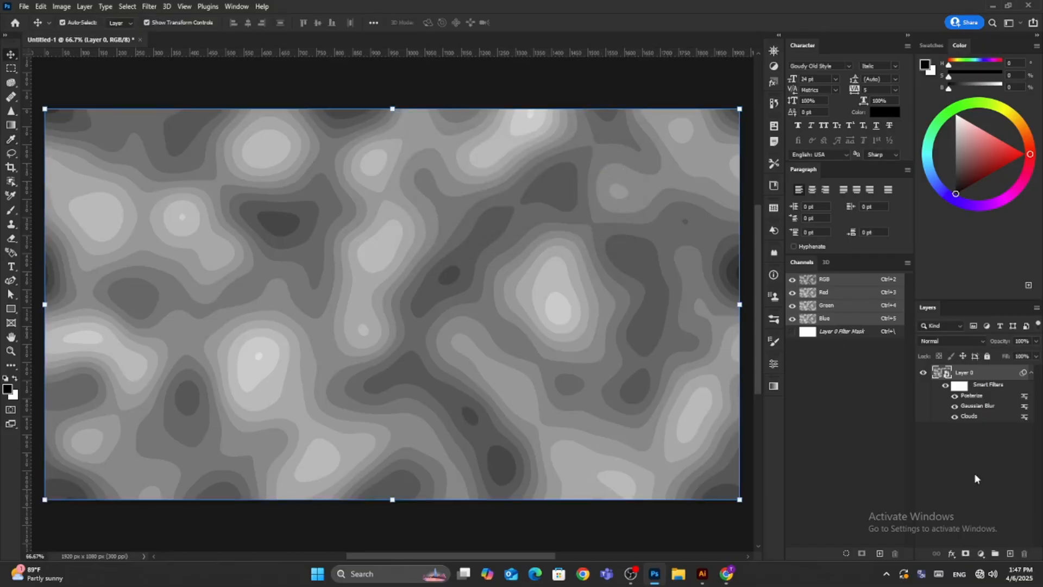
# Regenerate the Clouds smart filter three times to get a different random pattern.
pyautogui.doubleClick(966, 417)
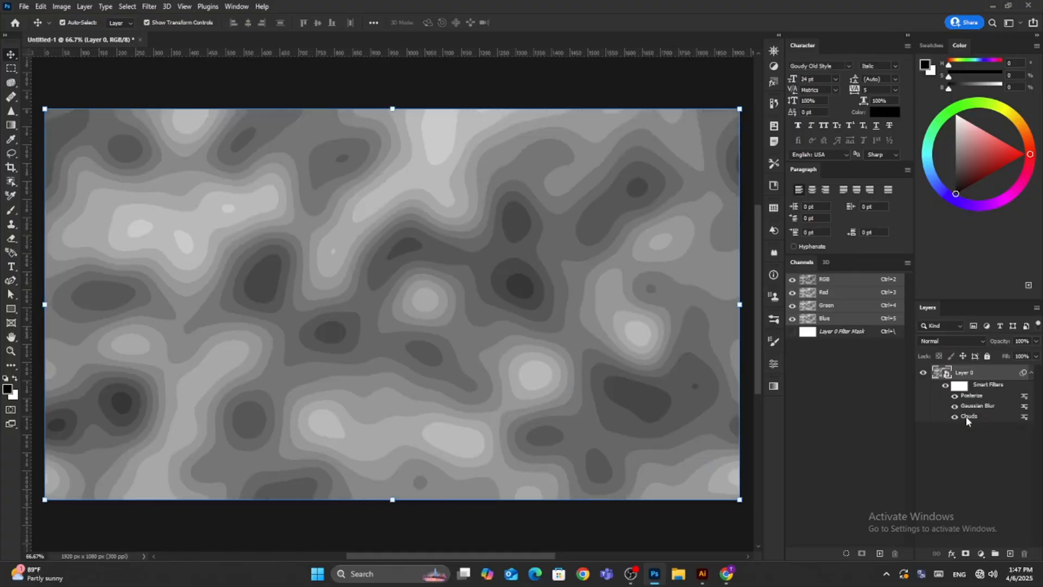
pyautogui.doubleClick(966, 416)
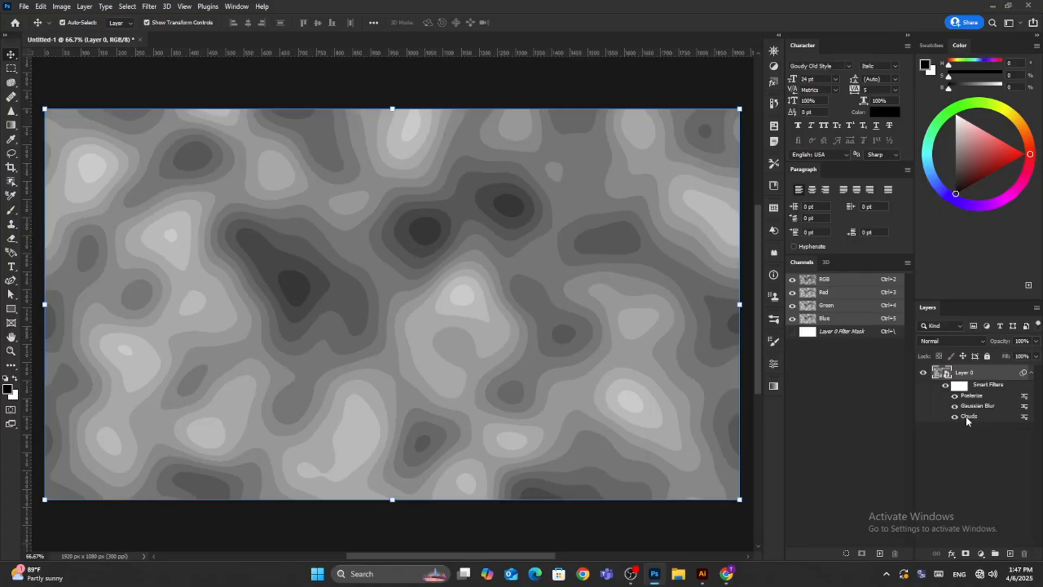
pyautogui.doubleClick(965, 416)
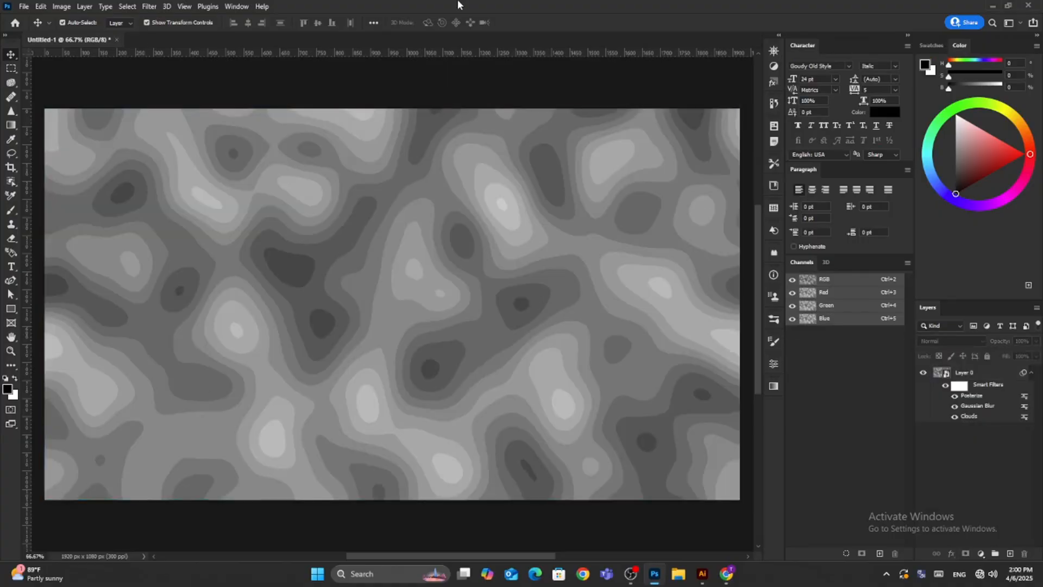
# Select the whole canvas of the posterized layer and copy it.
pyautogui.click(395, 159)
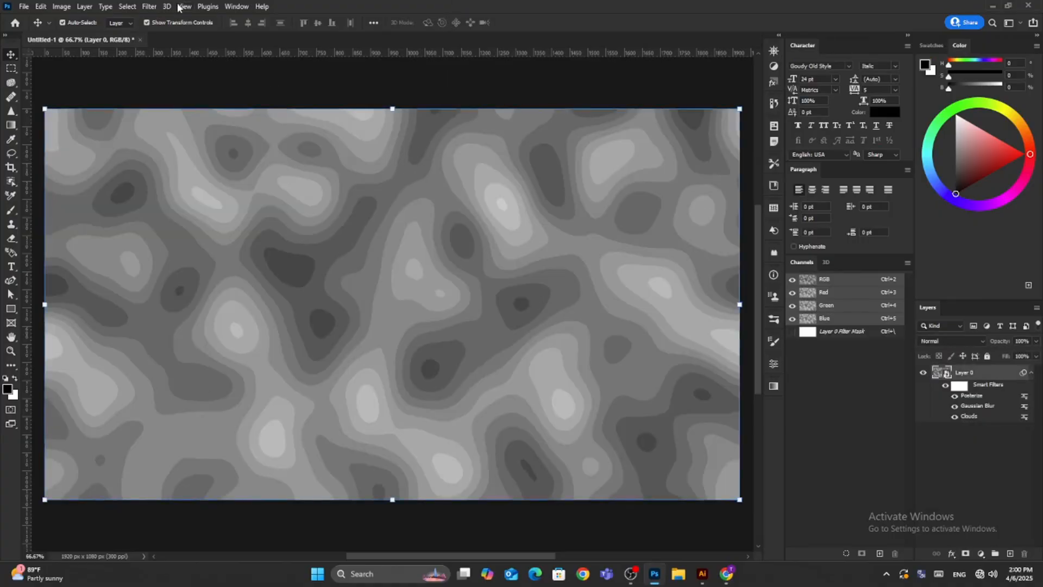
pyautogui.click(127, 6)
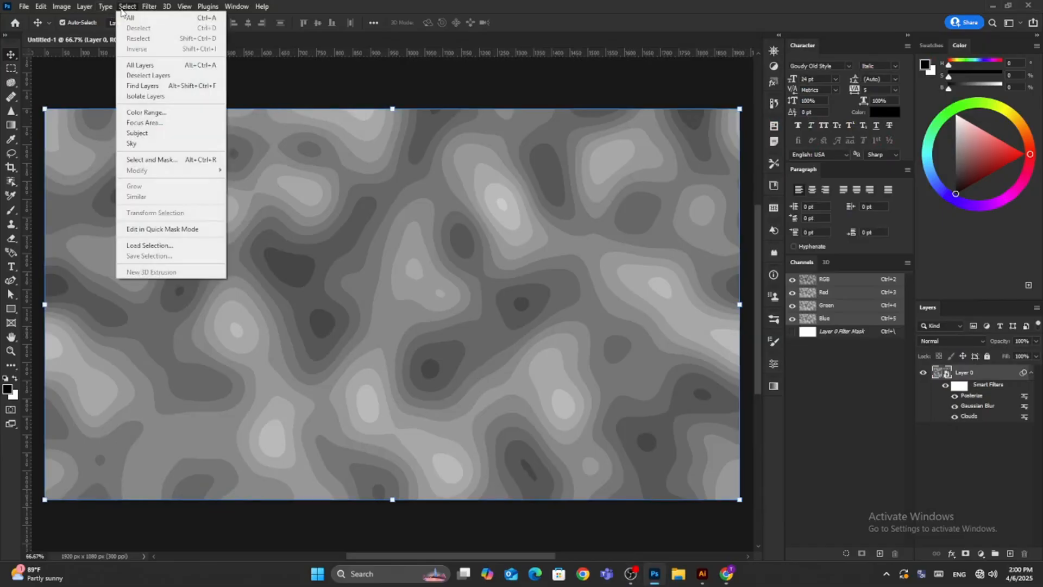
pyautogui.click(129, 18)
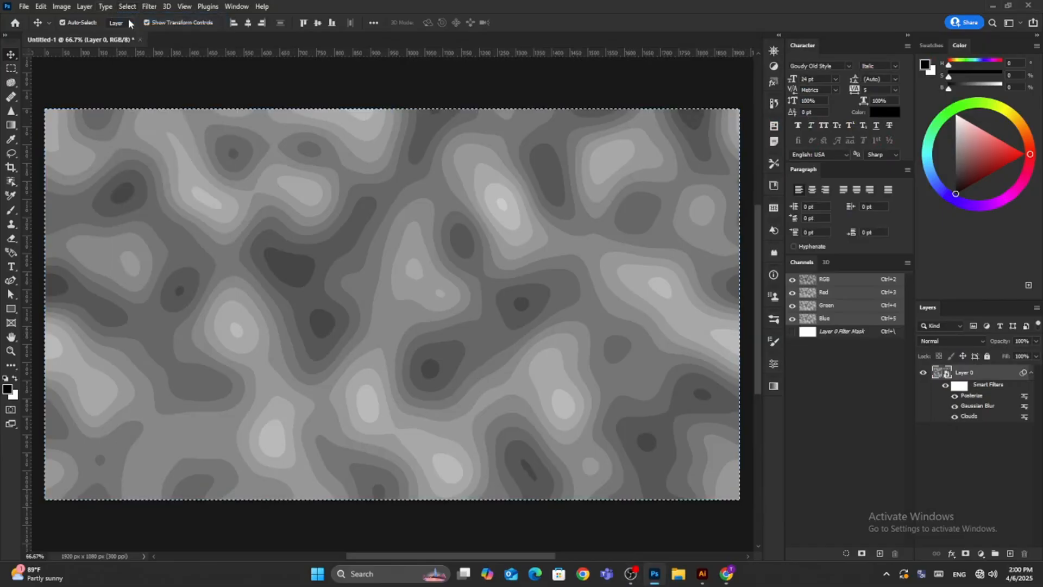
pyautogui.click(41, 7)
pyautogui.click(49, 81)
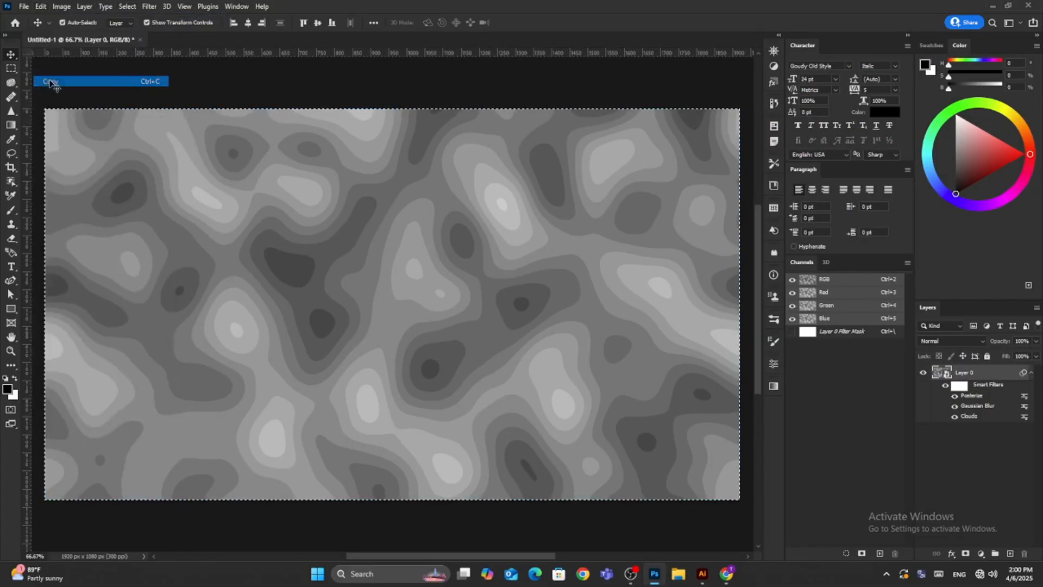
# Switch to Illustrator and paste the copied pattern image into the open document.
pyautogui.click(699, 581)
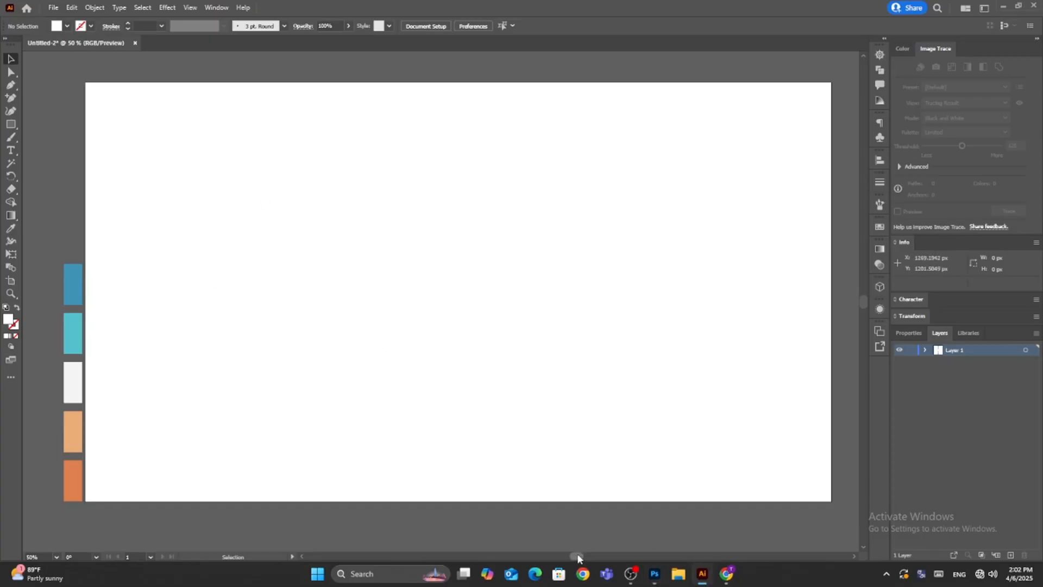
pyautogui.click(72, 8)
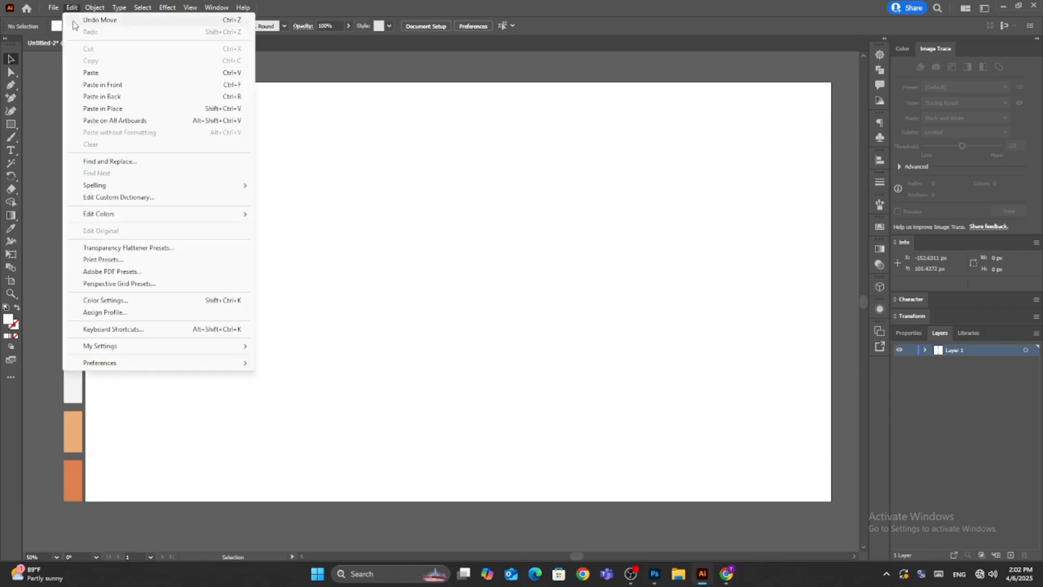
pyautogui.click(97, 73)
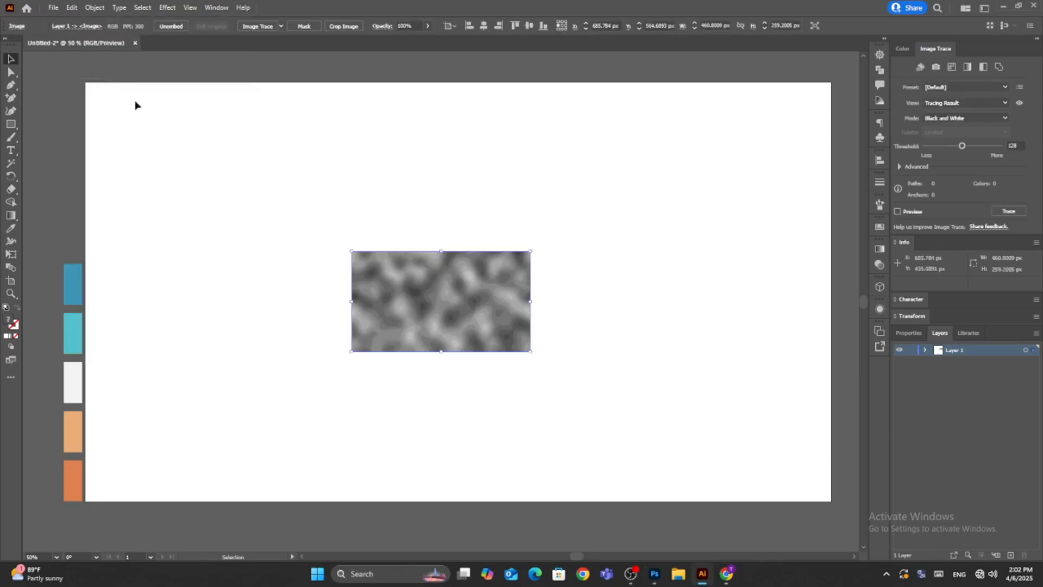
# Set the pasted pattern image's width to 1920 px and center it horizontally on the artboard.
pyautogui.click(906, 333)
pyautogui.click(984, 340)
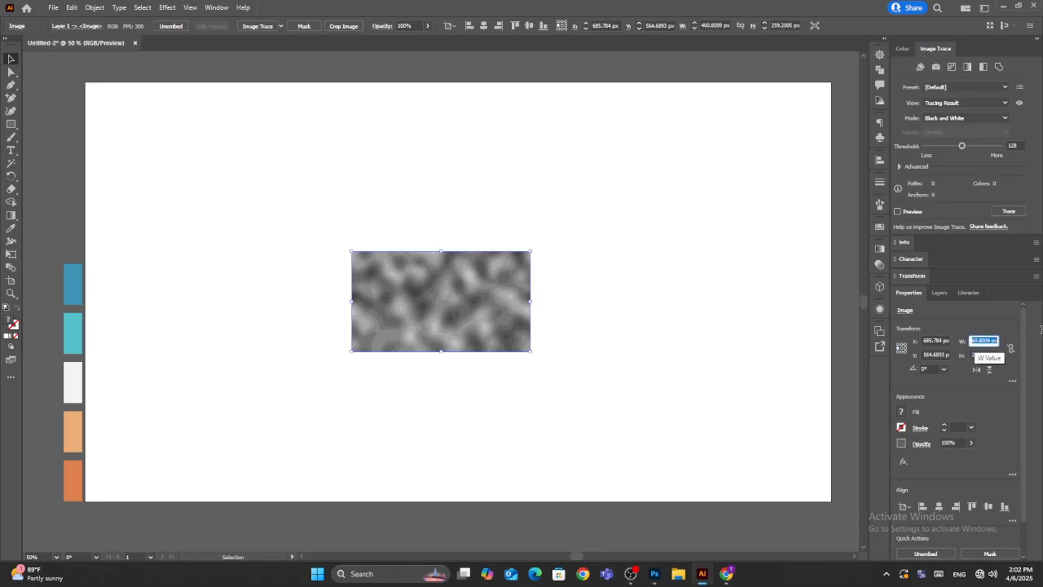
pyautogui.write('15')
pyautogui.write('20')
pyautogui.press('Return')
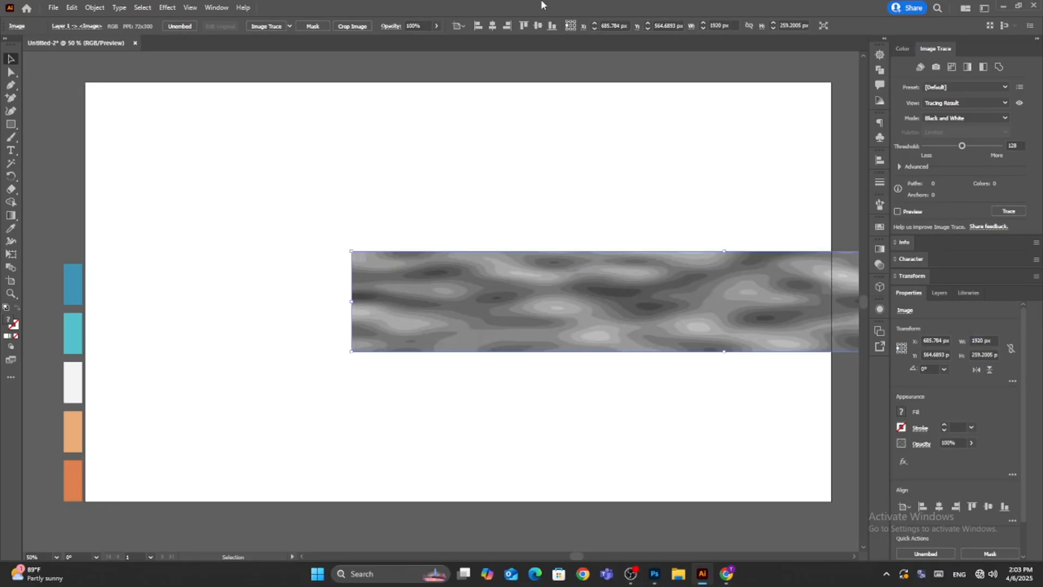
pyautogui.click(491, 26)
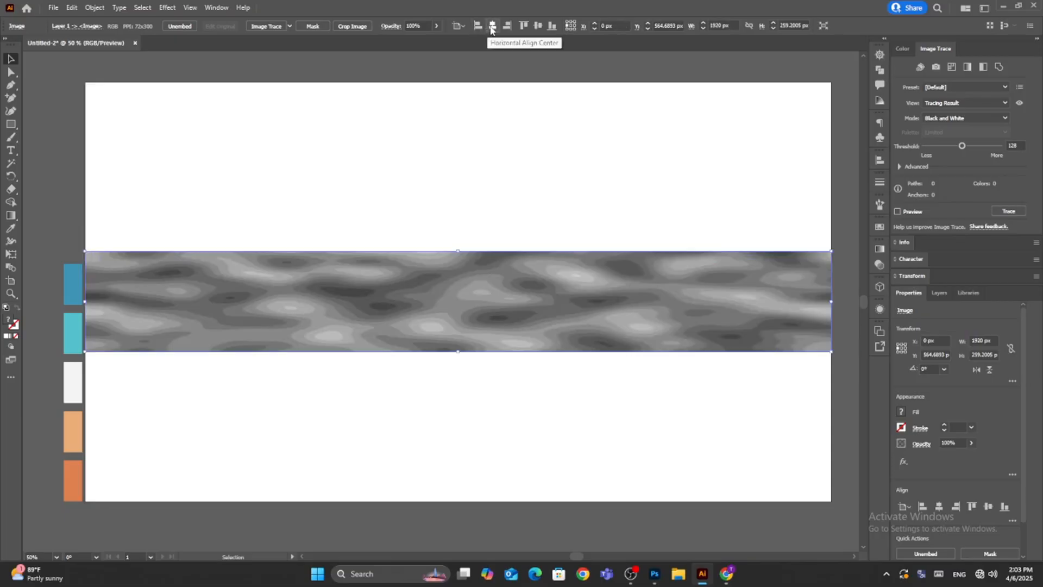
pyautogui.click(973, 354)
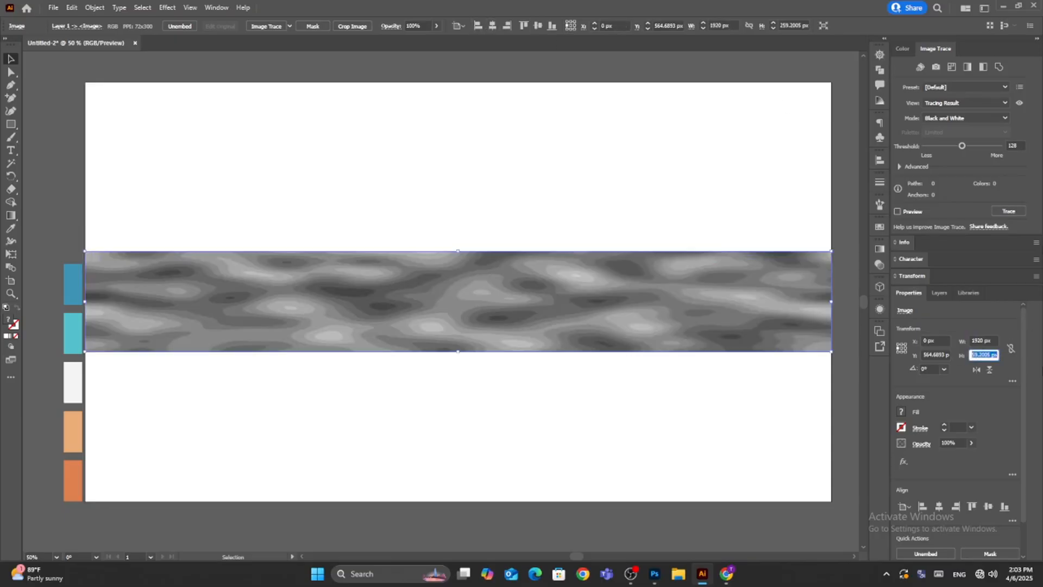
pyautogui.write('1080')
pyautogui.press('Return')
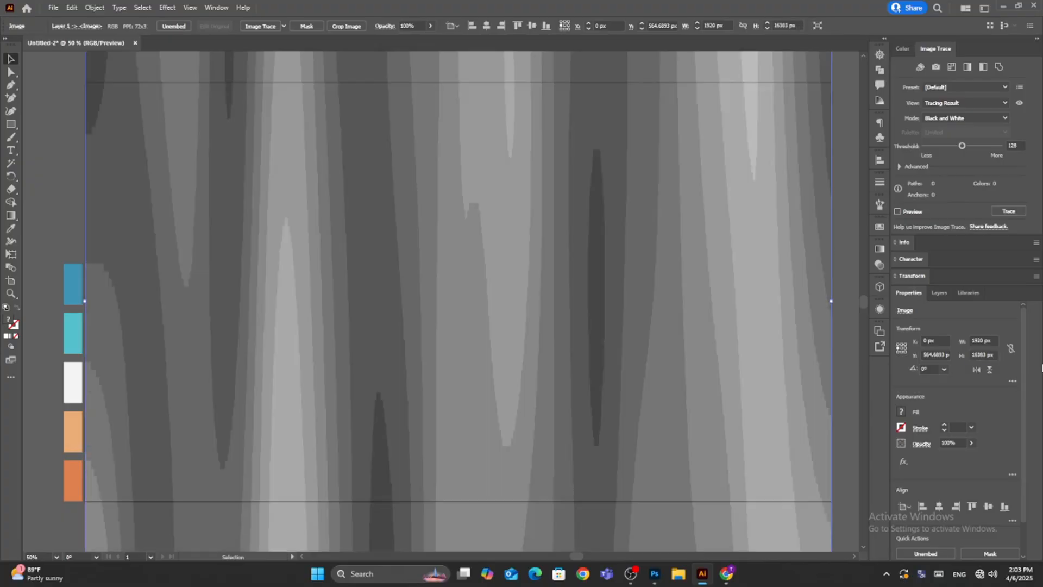
# Set the pattern image's height to 1080 px and center it vertically so that it covers the artboard.
pyautogui.click(973, 354)
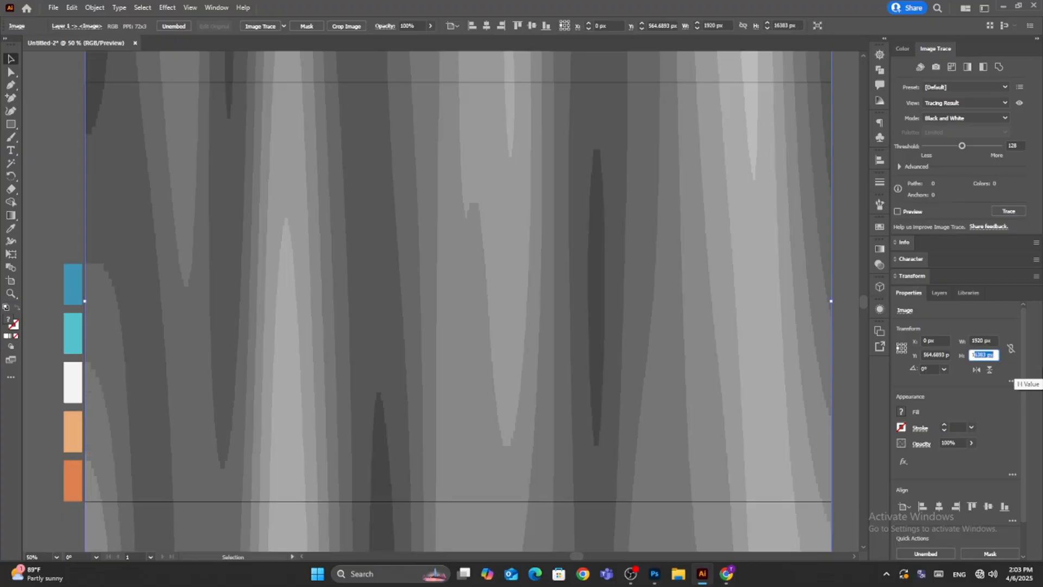
pyautogui.write('1080')
pyautogui.press('Return')
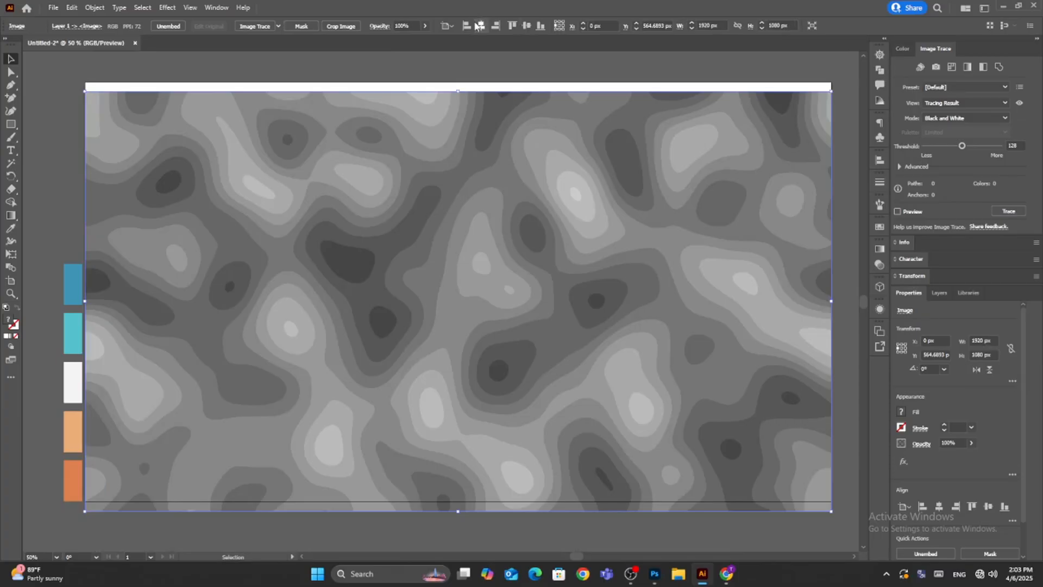
pyautogui.click(523, 29)
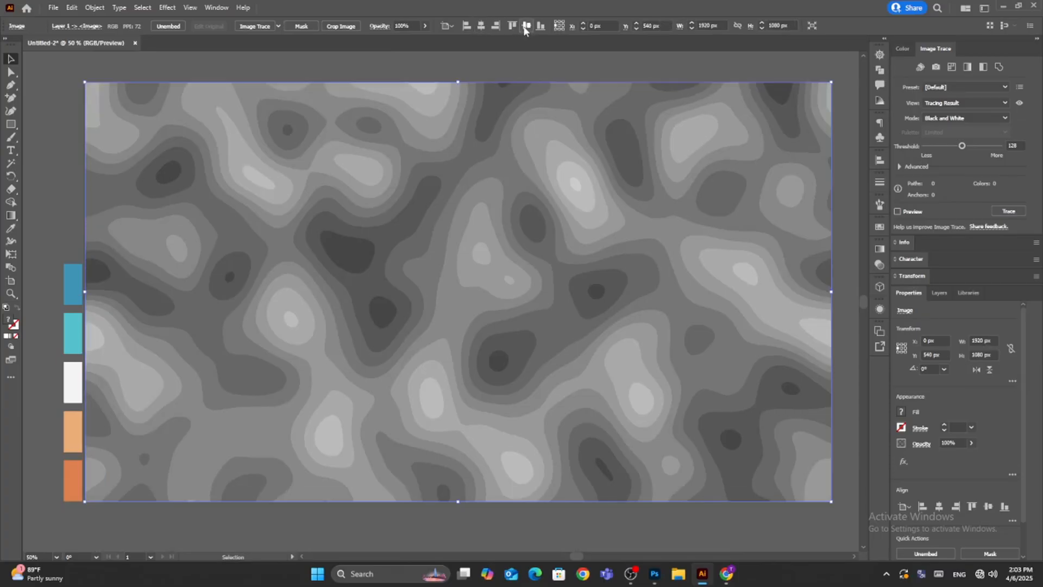
pyautogui.click(561, 57)
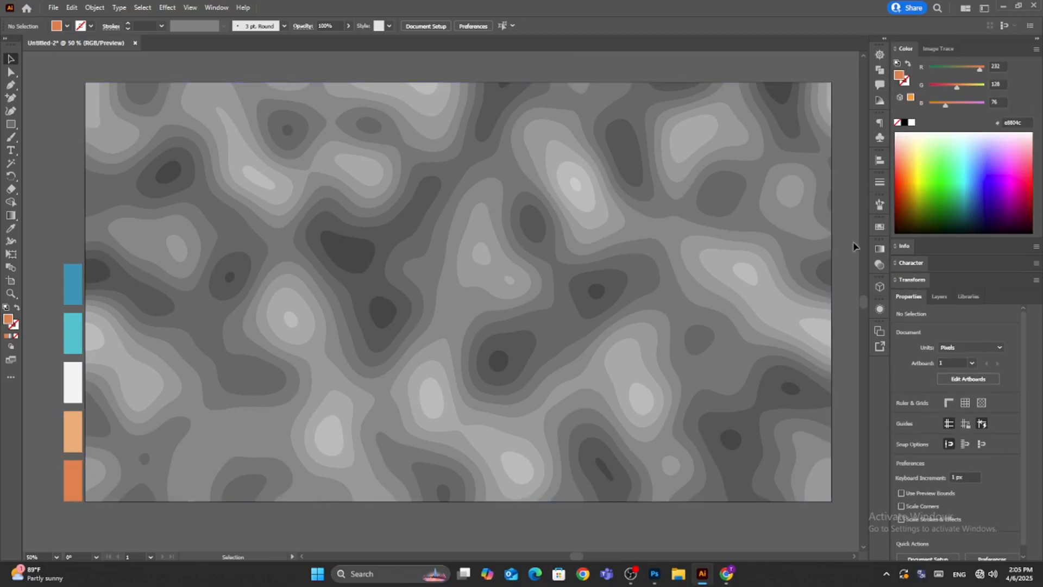
# Trace the pattern image with Image Trace in Color mode, using a Limited palette of 30 colors with the preview on.
pyautogui.click(214, 9)
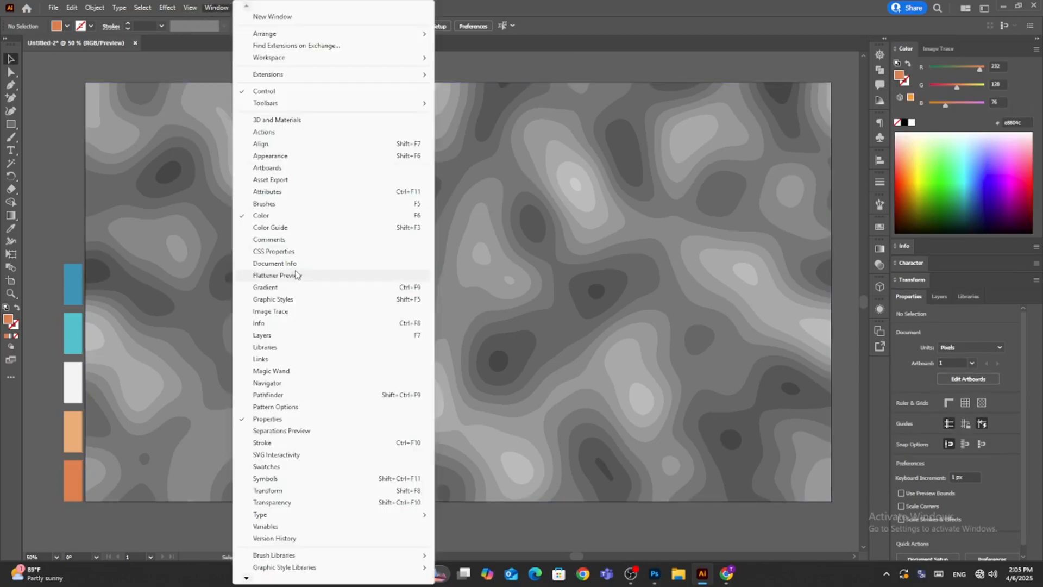
pyautogui.click(277, 311)
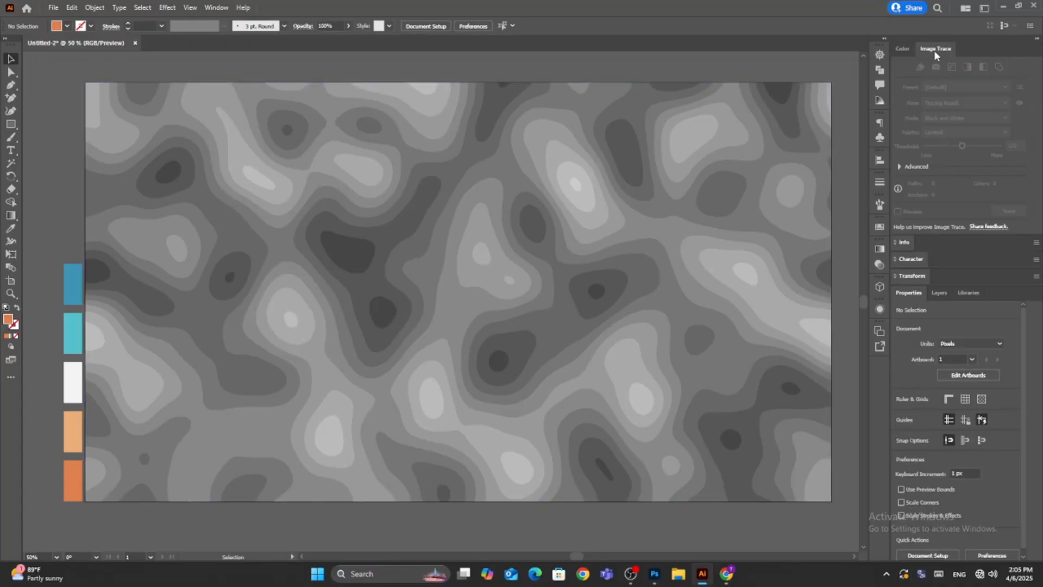
pyautogui.click(590, 250)
pyautogui.click(999, 119)
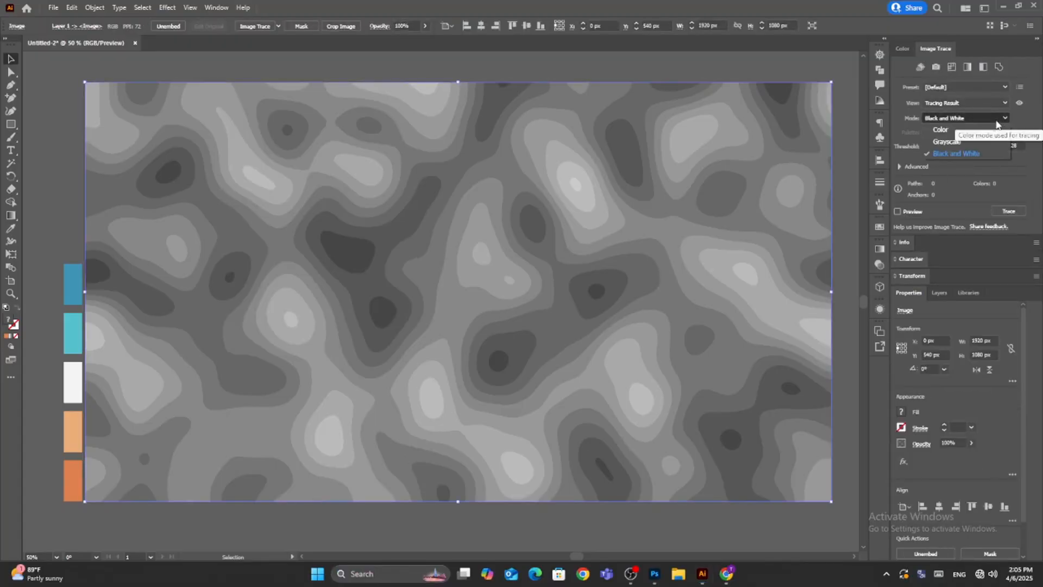
pyautogui.click(941, 130)
pyautogui.click(898, 211)
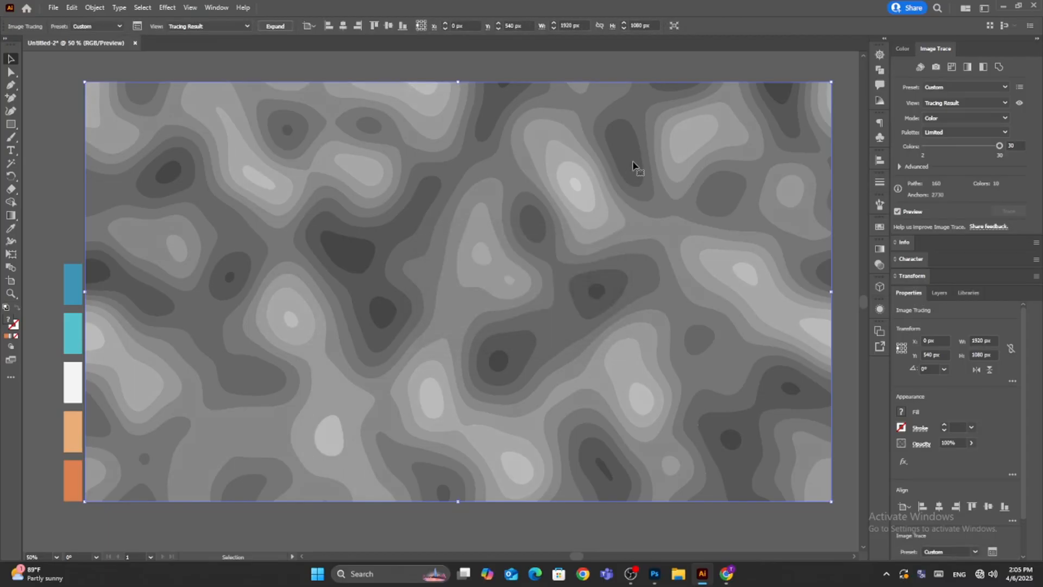
# Expand the traced image into vector paths and ungroup them, leaving nothing selected.
pyautogui.click(266, 28)
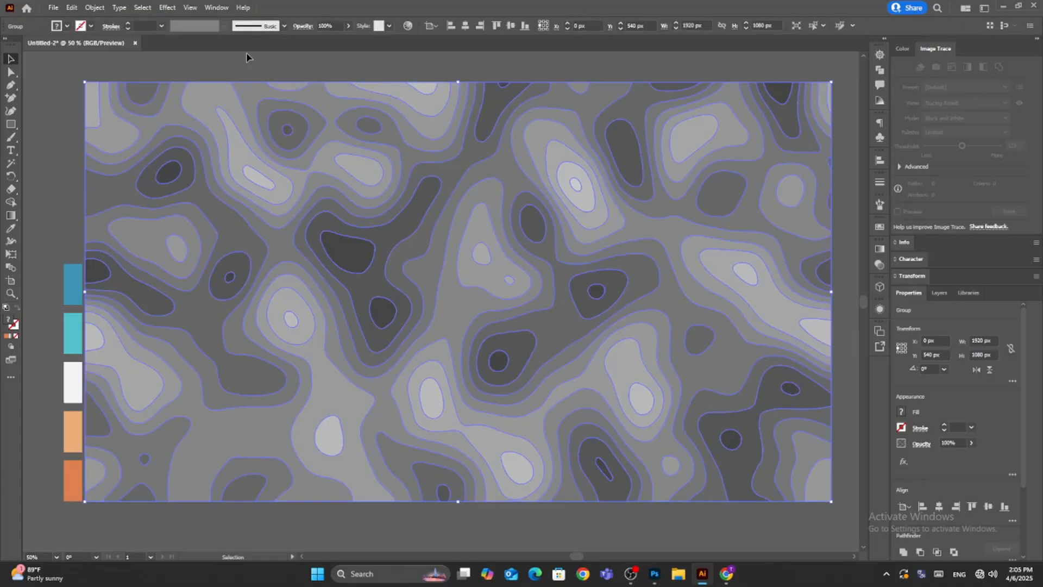
pyautogui.click(94, 7)
pyautogui.click(119, 72)
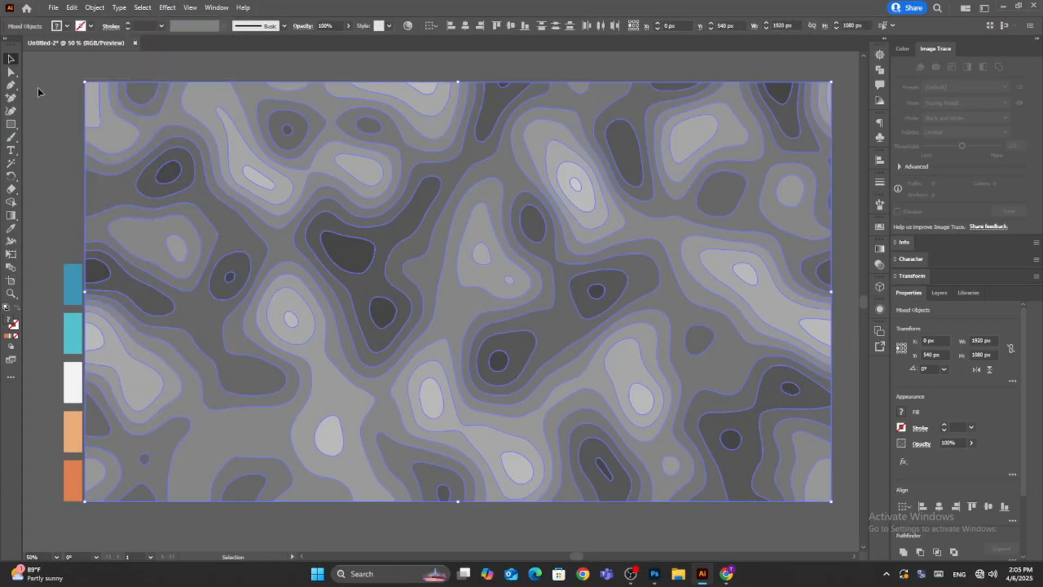
pyautogui.click(38, 91)
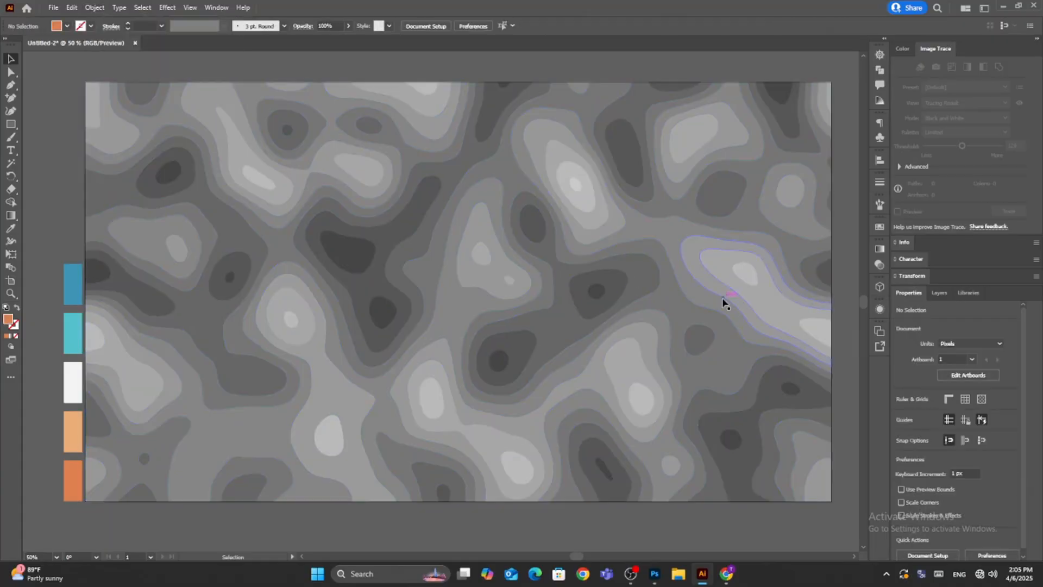
# Select all the darkest grey shapes, group them and fill them with the blue sampled from the palette swatch.
pyautogui.click(164, 179)
pyautogui.click(813, 29)
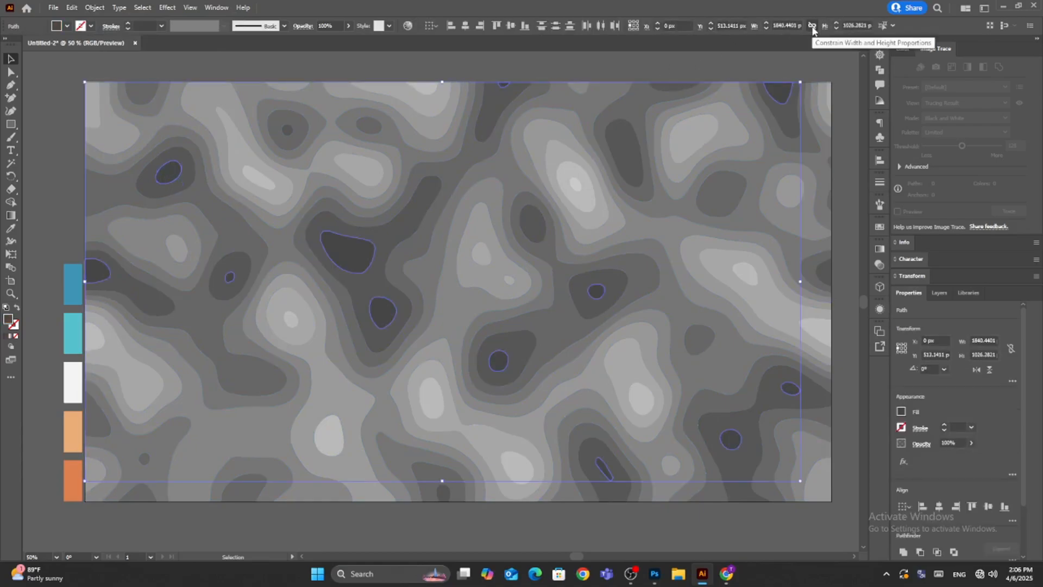
pyautogui.click(95, 8)
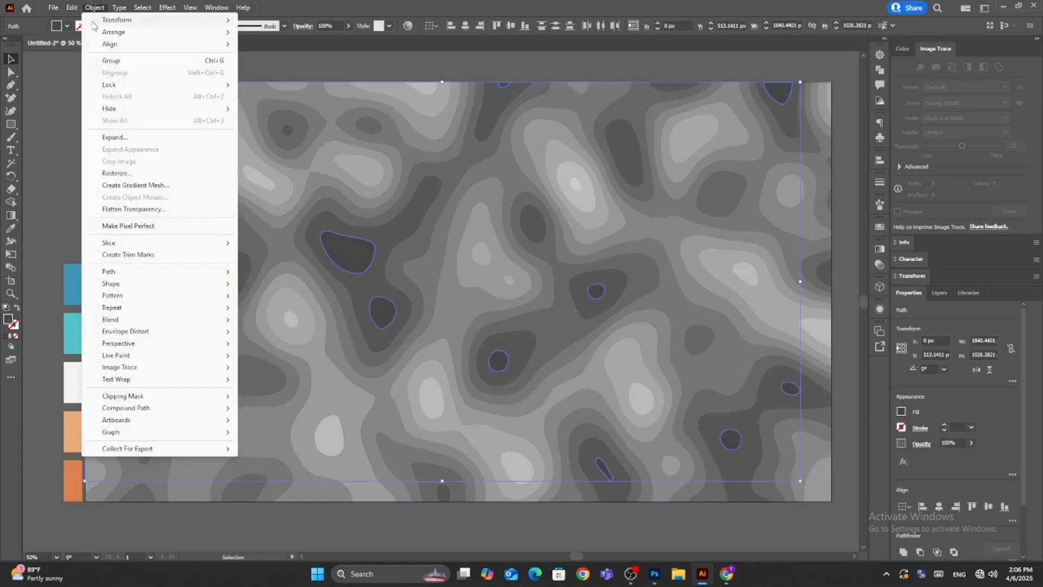
pyautogui.click(112, 66)
pyautogui.click(11, 228)
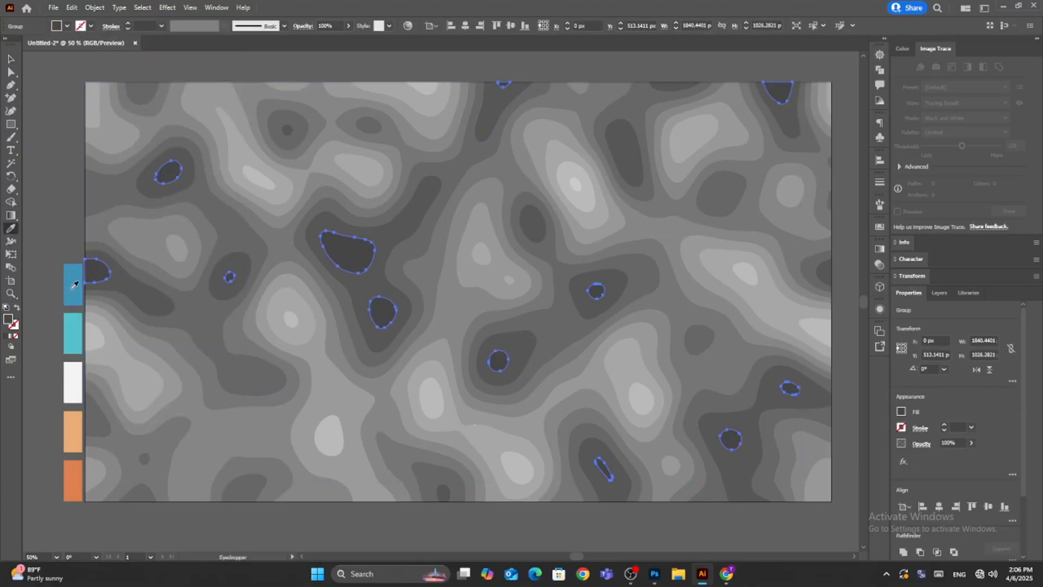
pyautogui.click(72, 285)
pyautogui.click(11, 58)
pyautogui.click(56, 196)
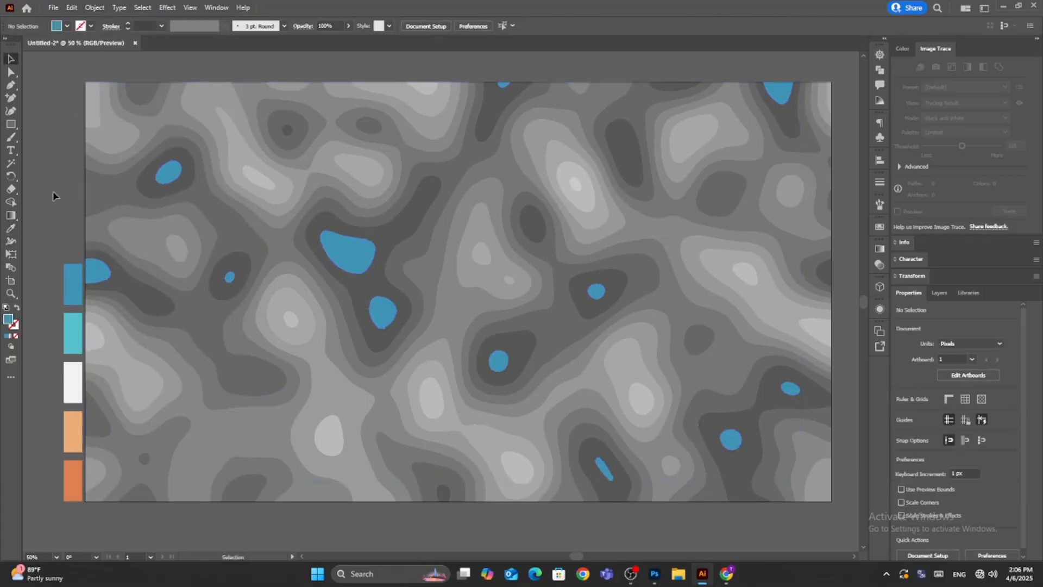
# Select all shapes in the second-darkest grey, group them and fill them with the sampled turquoise swatch color.
pyautogui.click(190, 175)
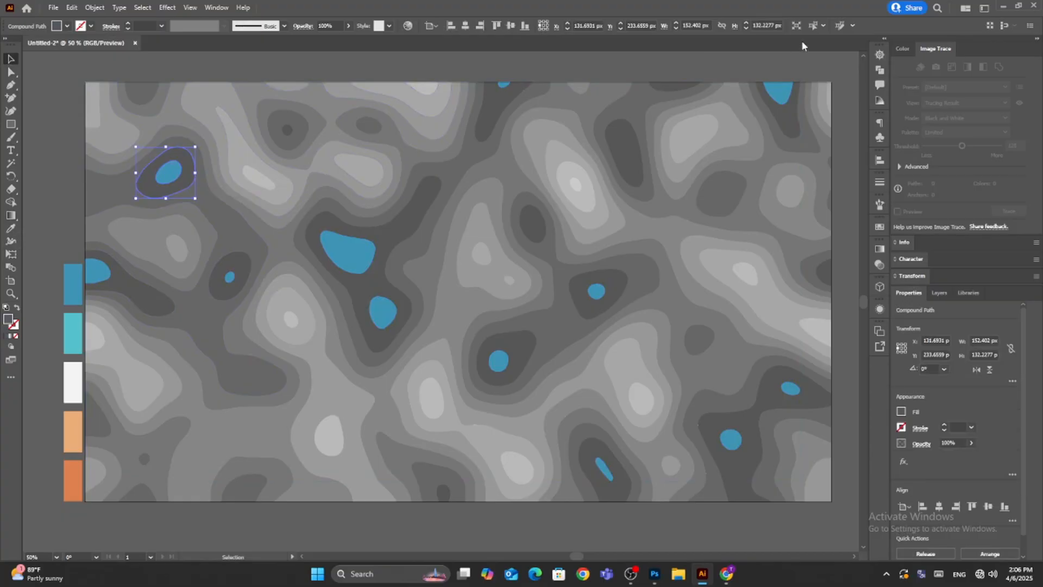
pyautogui.click(814, 28)
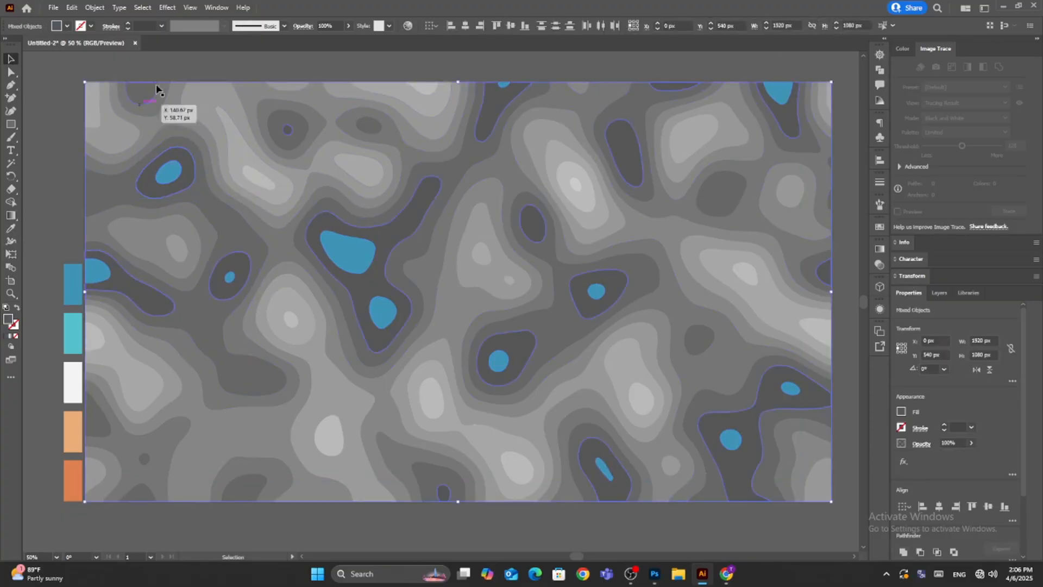
pyautogui.click(94, 8)
pyautogui.press('i')
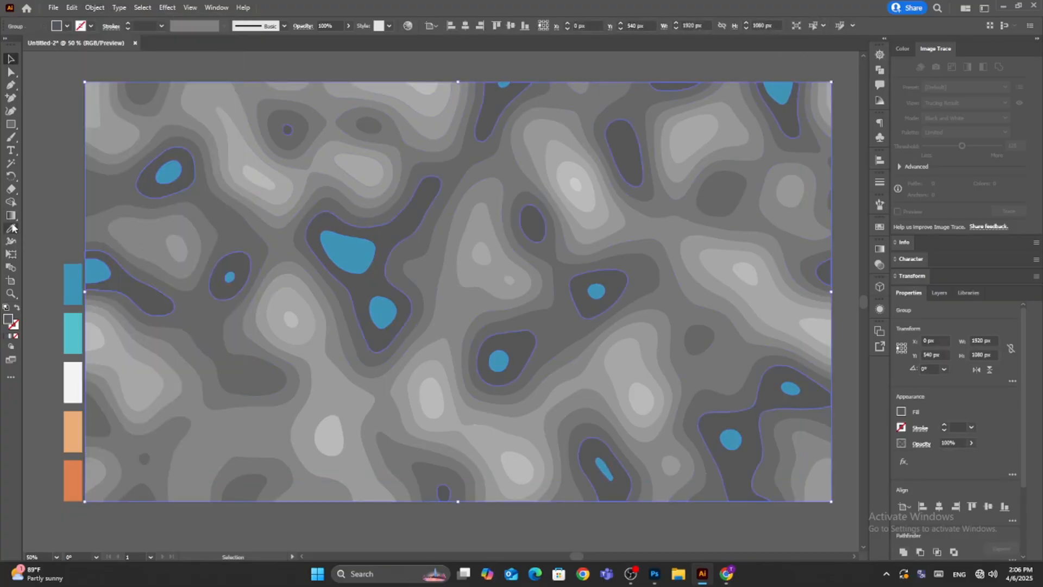
pyautogui.click(72, 320)
pyautogui.click(11, 58)
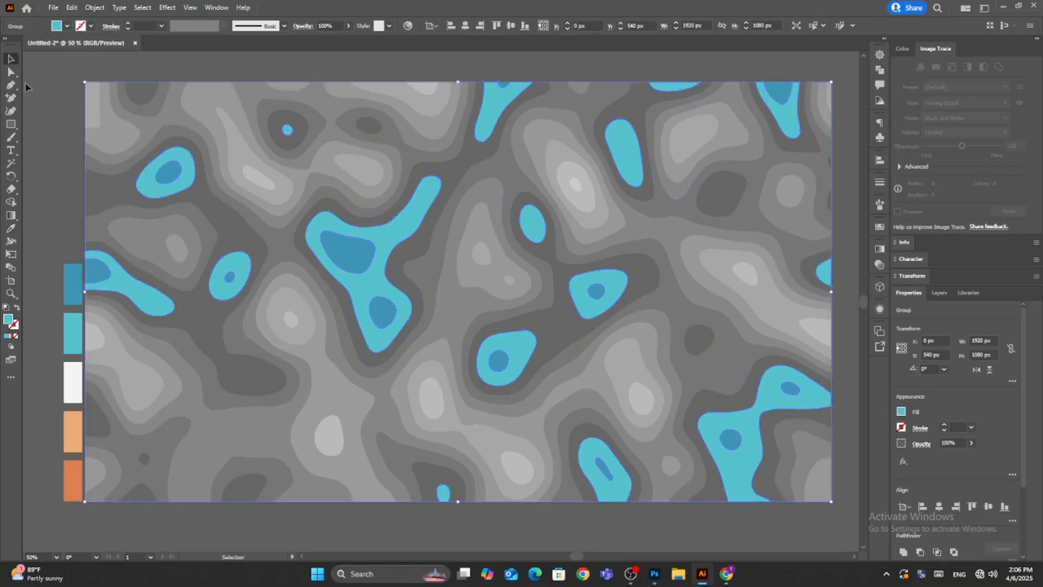
pyautogui.click(74, 162)
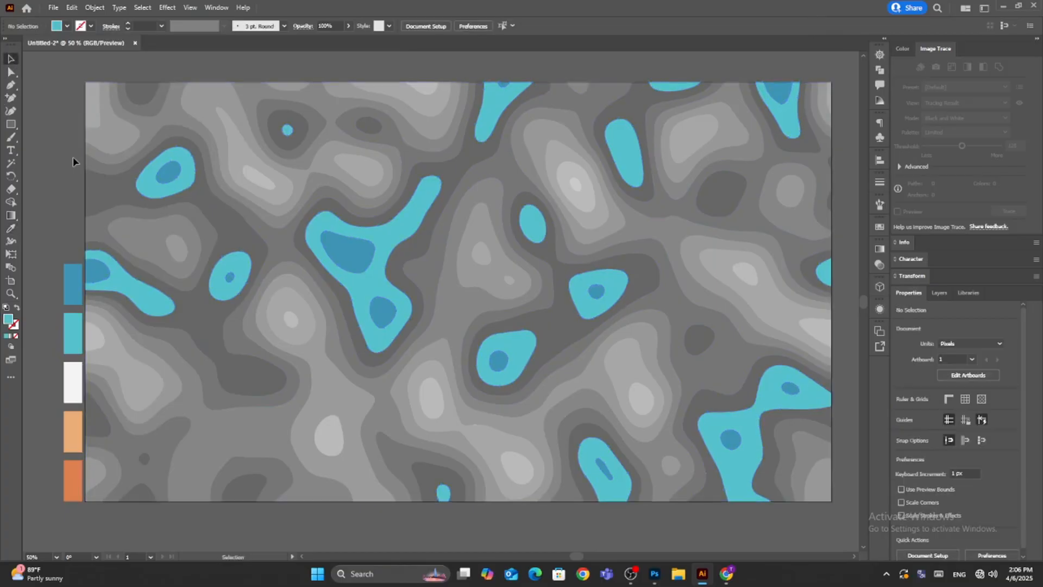
# Group all shapes in the grey band surrounding the turquoise areas and fill them with the sampled white swatch color.
pyautogui.click(111, 192)
pyautogui.click(813, 25)
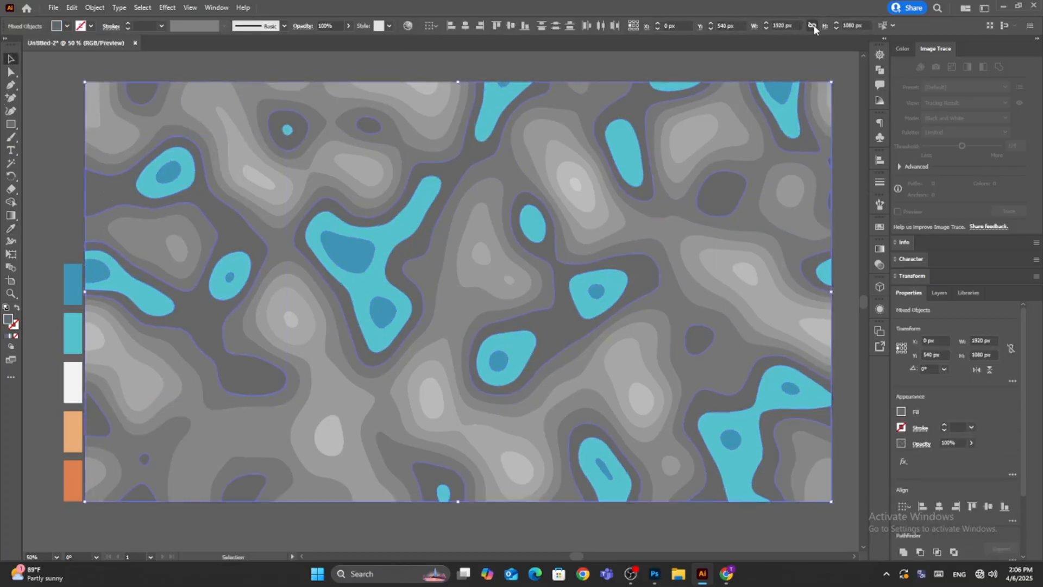
pyautogui.click(93, 7)
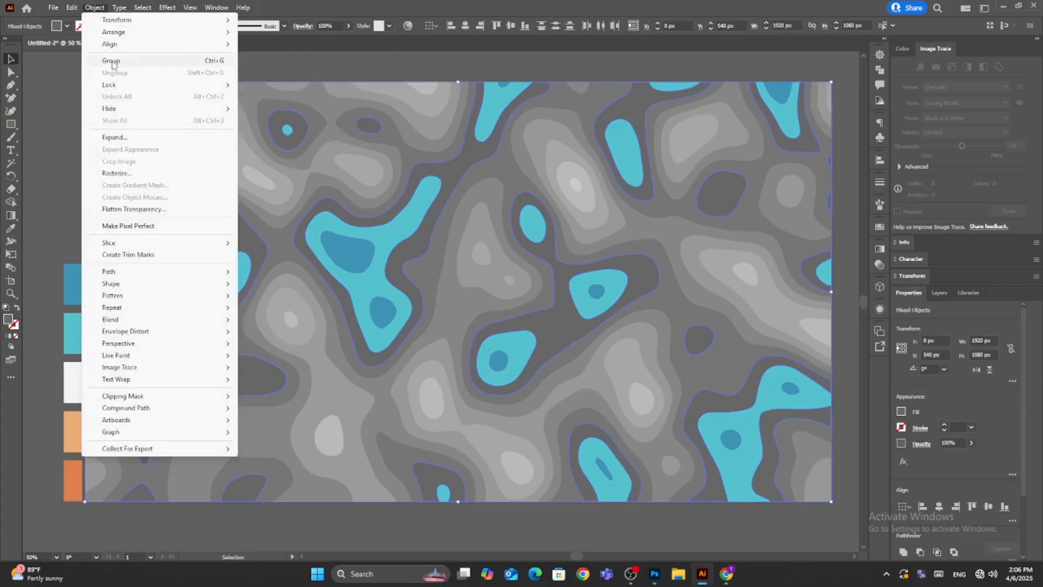
pyautogui.click(125, 60)
pyautogui.click(10, 230)
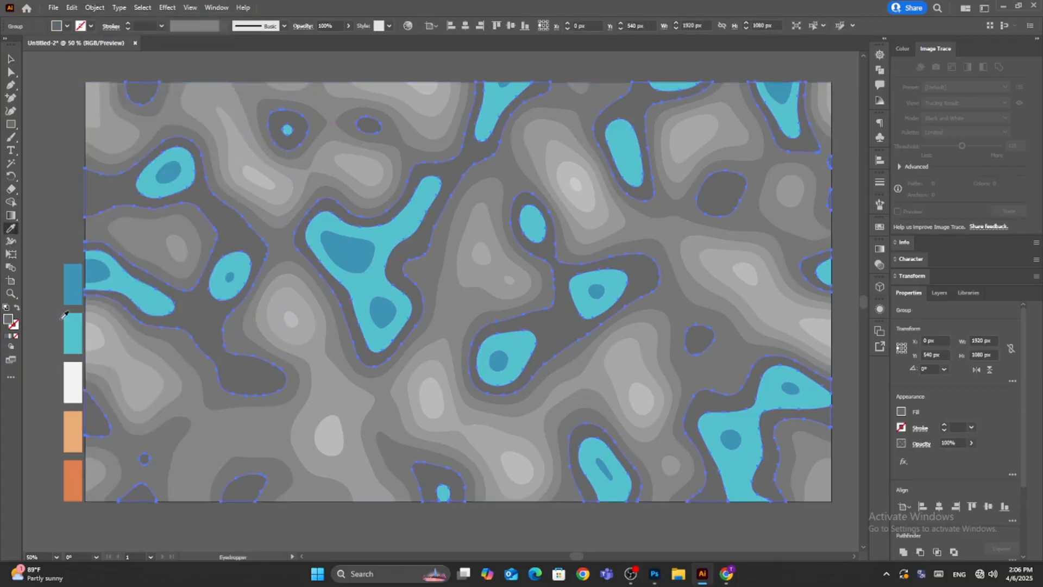
pyautogui.click(72, 375)
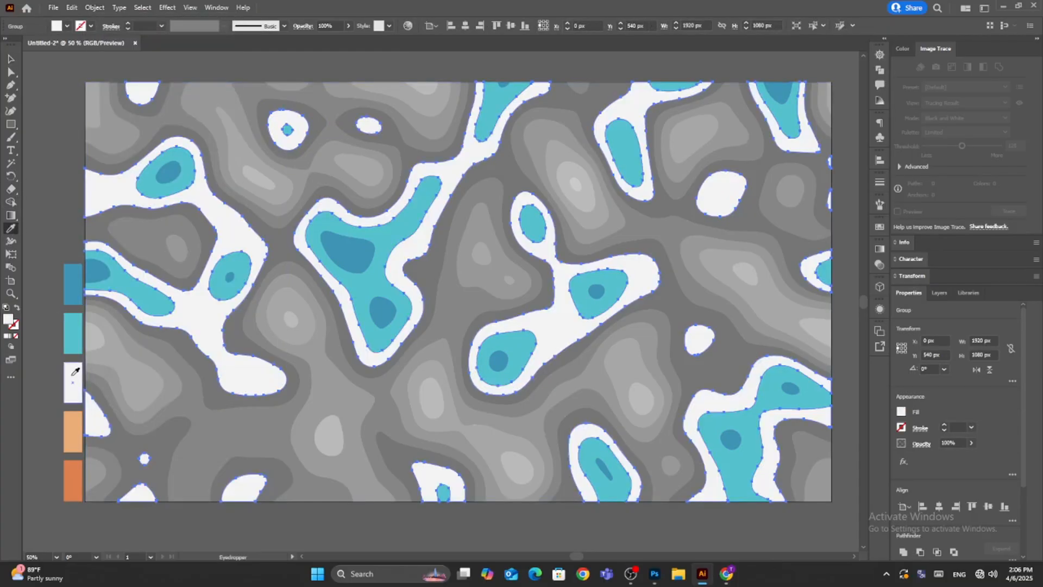
pyautogui.click(13, 60)
pyautogui.click(64, 145)
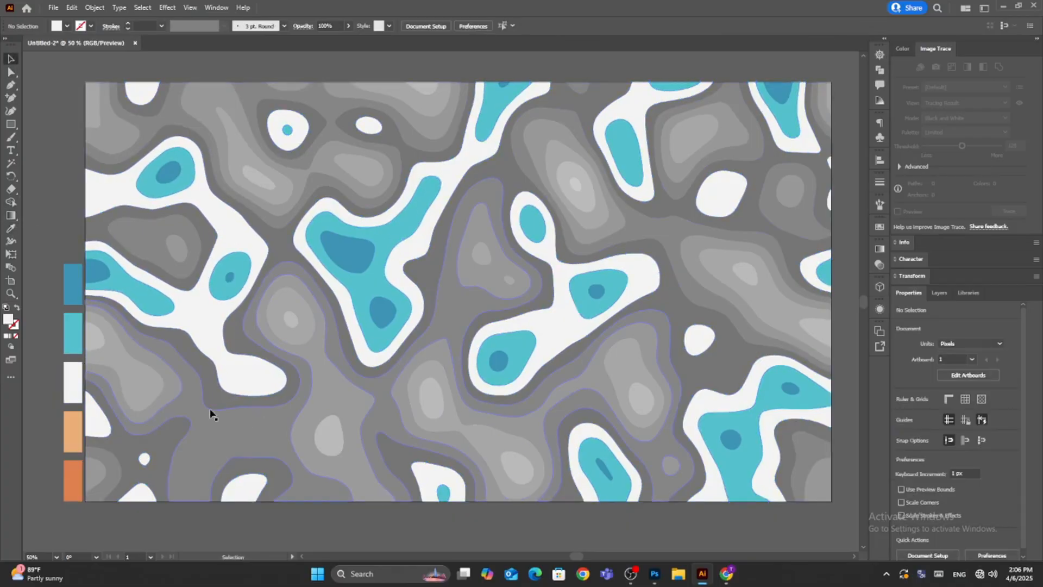
# Group all shapes in the grey band surrounding the white areas and fill them with the sampled light orange swatch color.
pyautogui.click(207, 231)
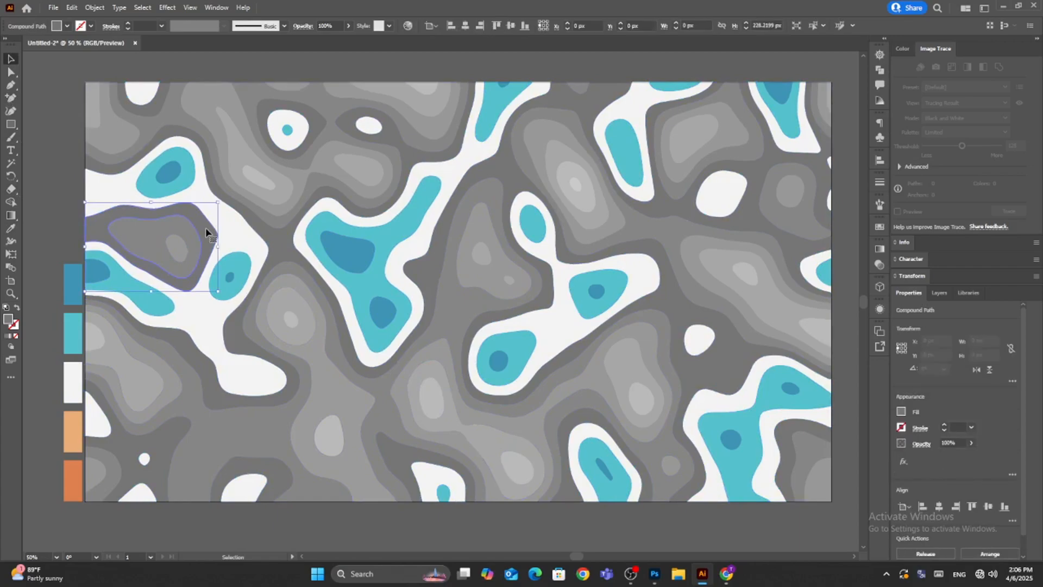
pyautogui.click(270, 234)
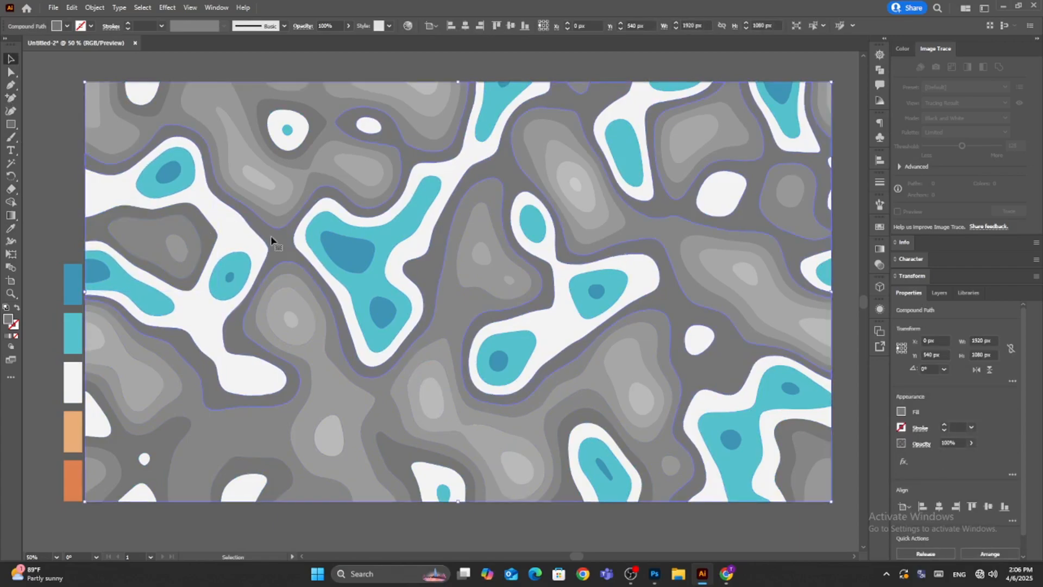
pyautogui.hotkey('ctrl', 'a')
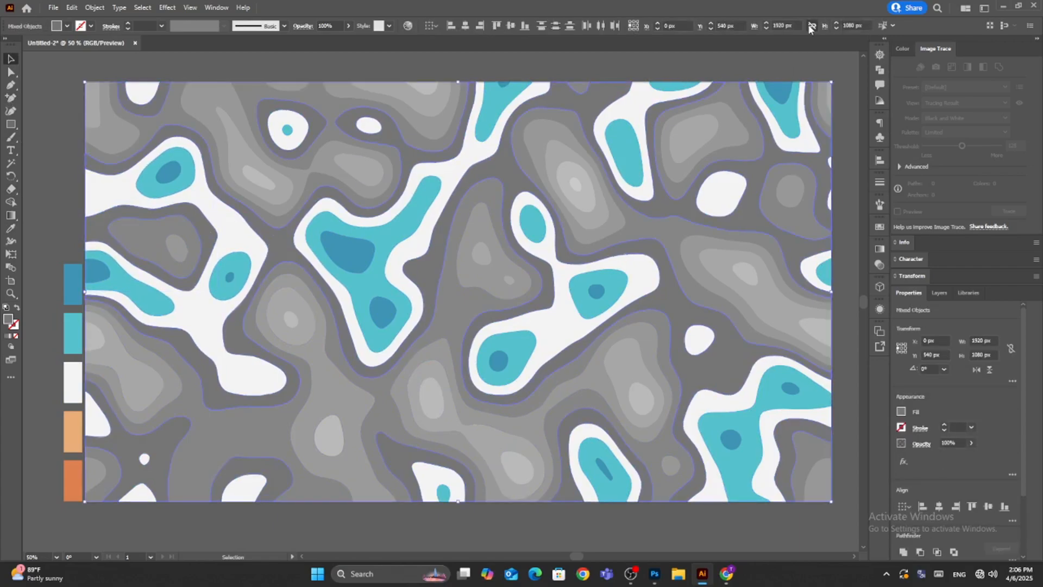
pyautogui.click(95, 8)
pyautogui.click(103, 60)
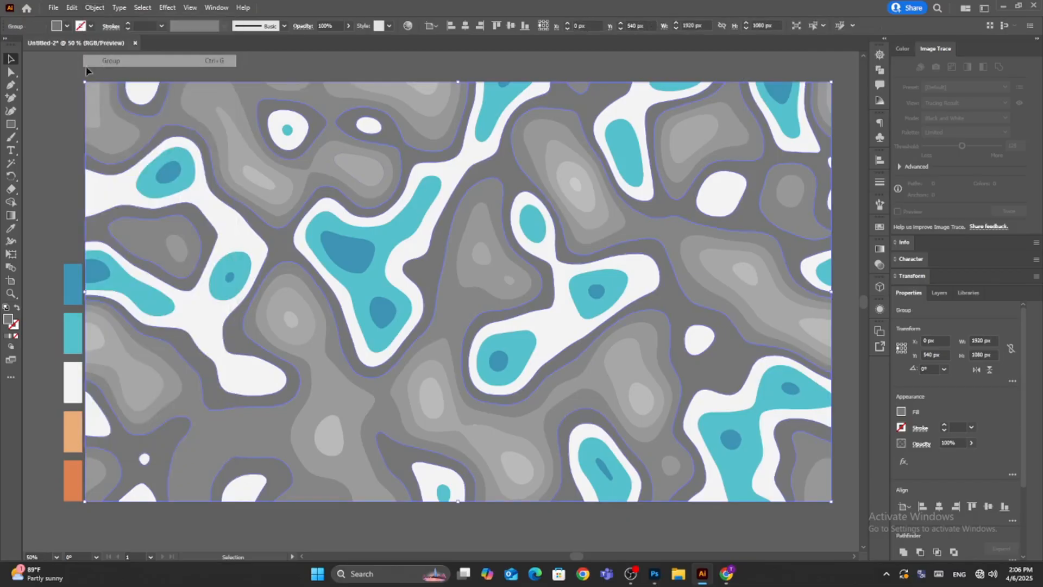
pyautogui.press('i')
pyautogui.click(72, 421)
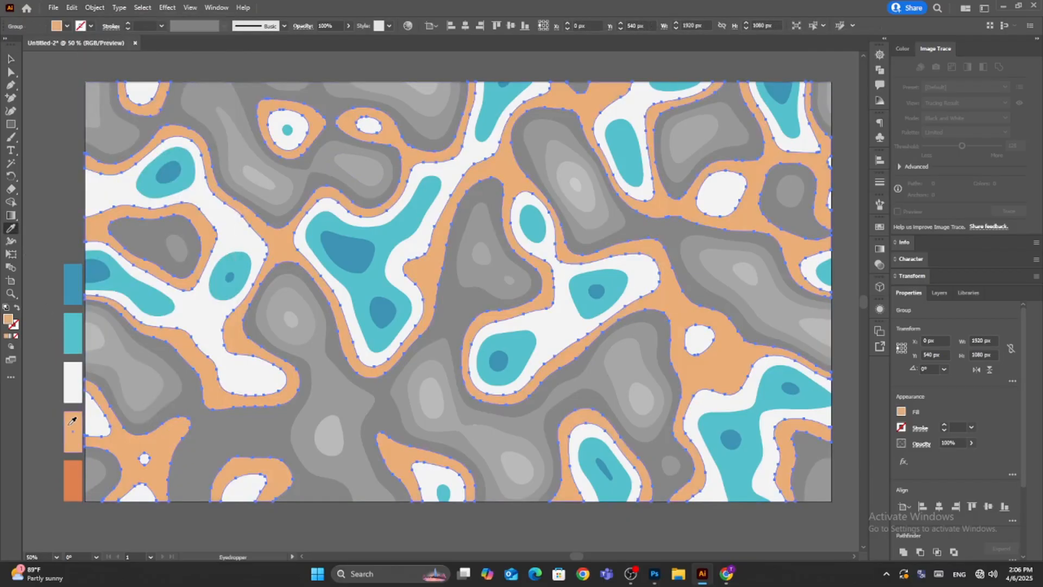
# Group all shapes in the grey band surrounding the light orange areas and fill them with the sampled dark orange swatch color.
pyautogui.press('v')
pyautogui.click(68, 168)
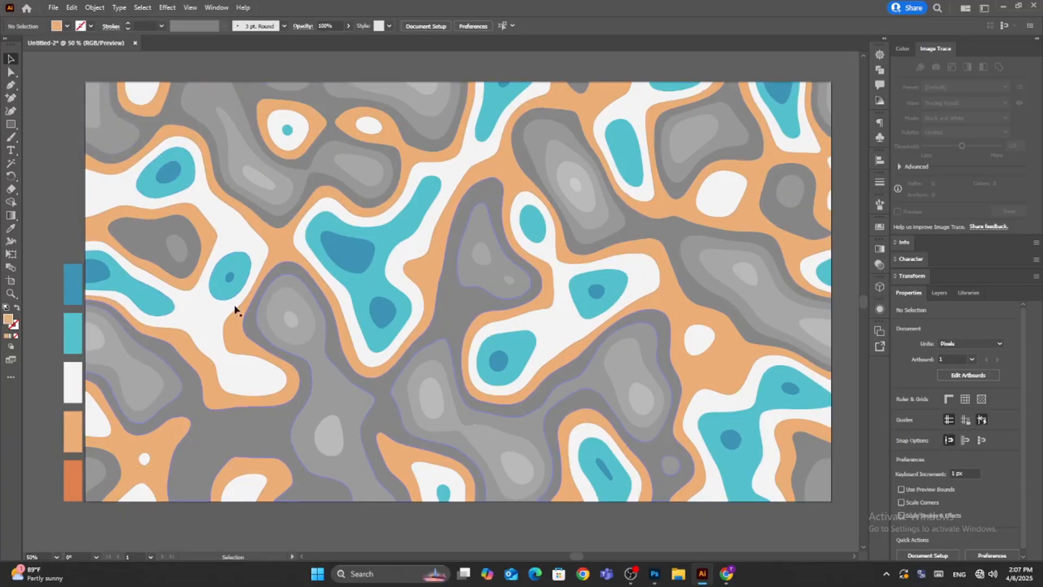
pyautogui.click(195, 245)
pyautogui.click(811, 28)
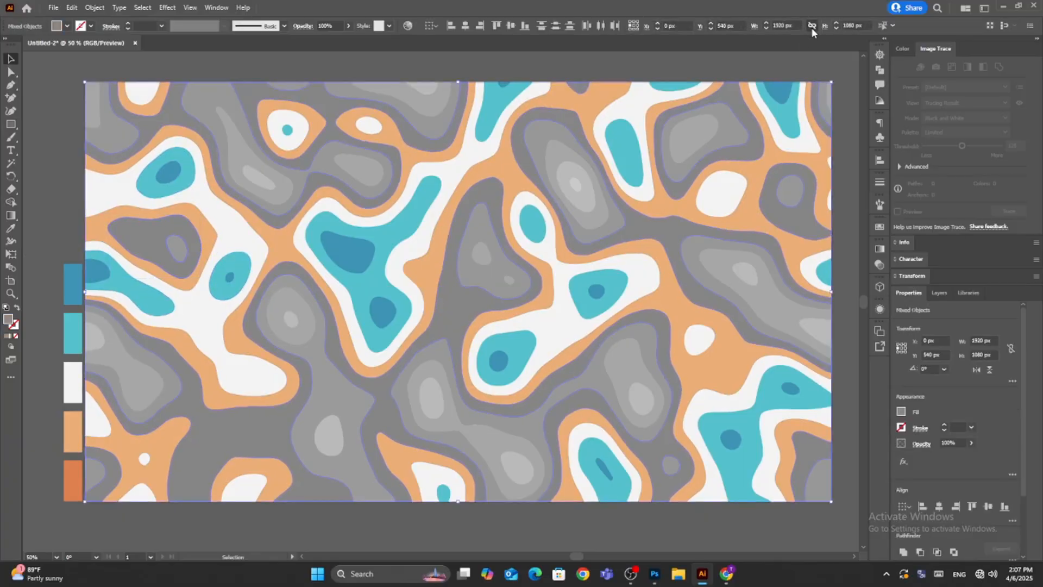
pyautogui.click(90, 8)
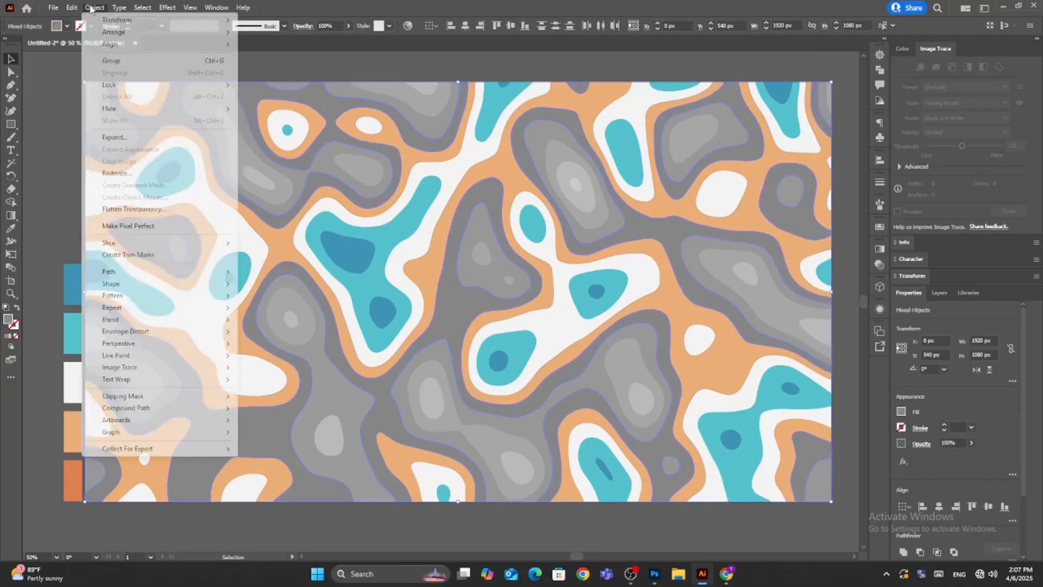
pyautogui.click(116, 62)
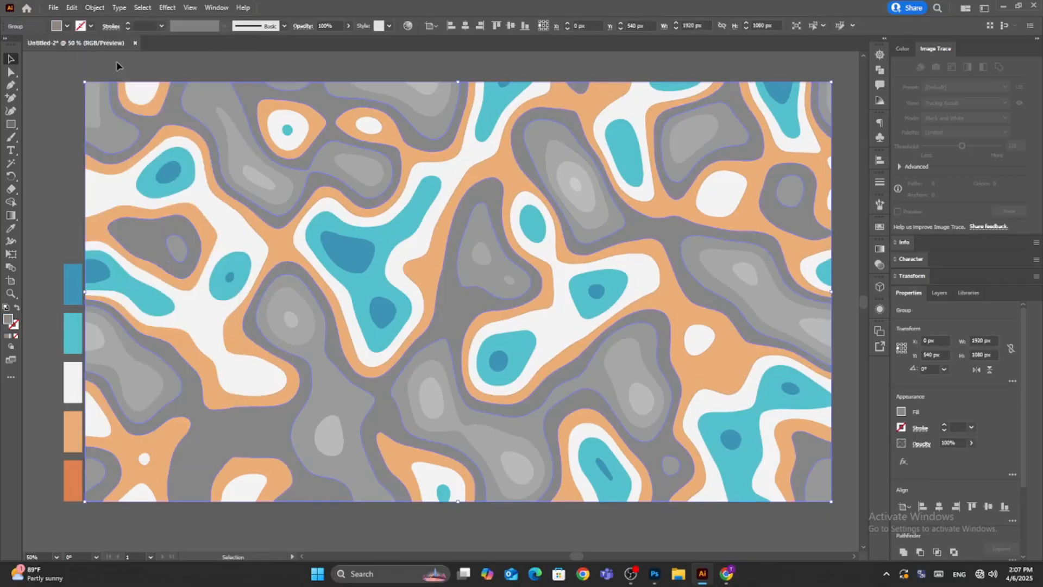
pyautogui.click(11, 229)
pyautogui.click(70, 468)
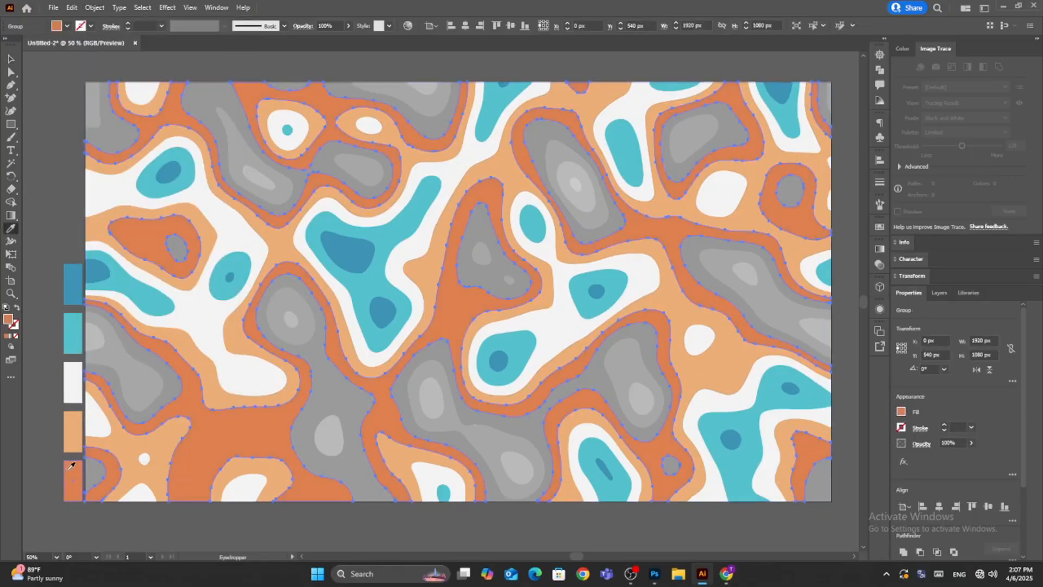
pyautogui.click(11, 59)
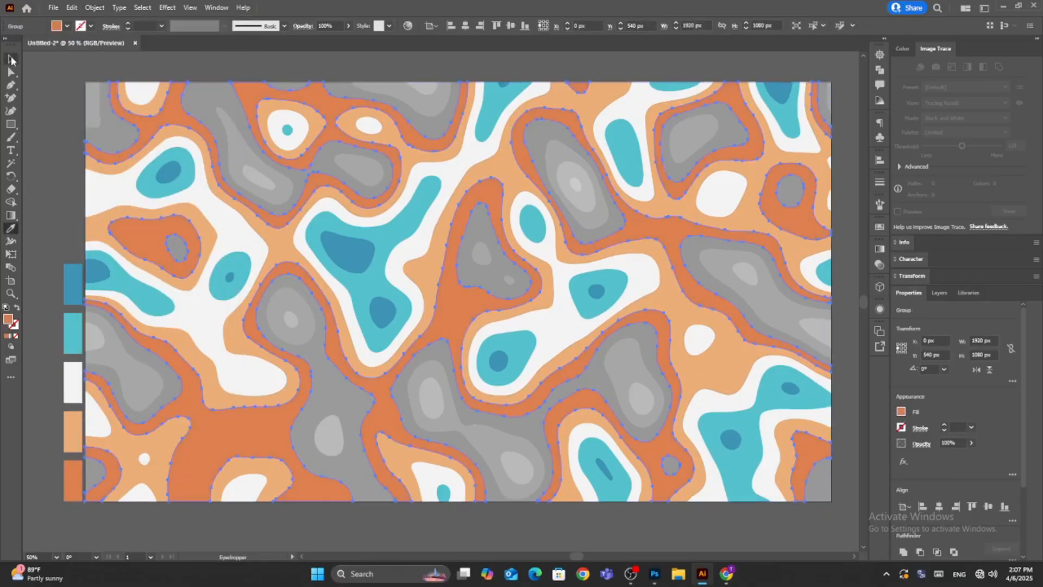
pyautogui.click(148, 61)
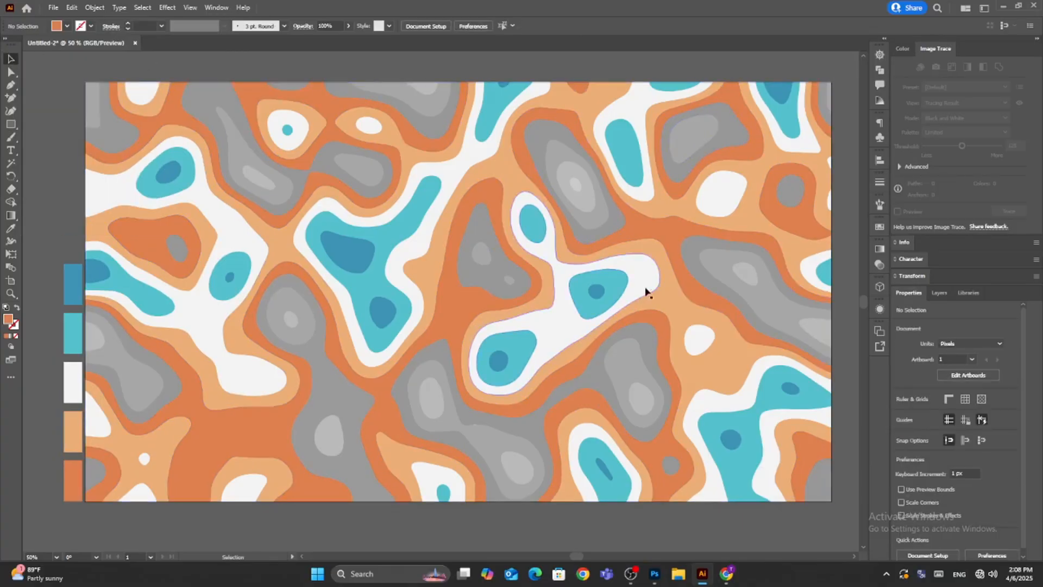
# Select all shapes in the grey shade just inside the dark orange areas, group them and fill them with the sampled blue swatch color.
pyautogui.click(532, 432)
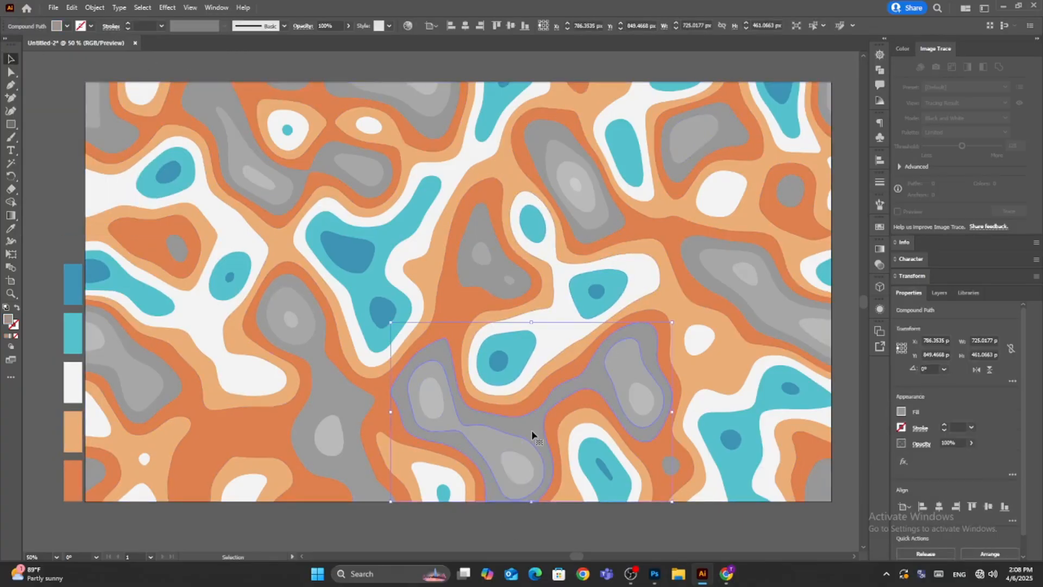
pyautogui.click(813, 27)
pyautogui.click(95, 7)
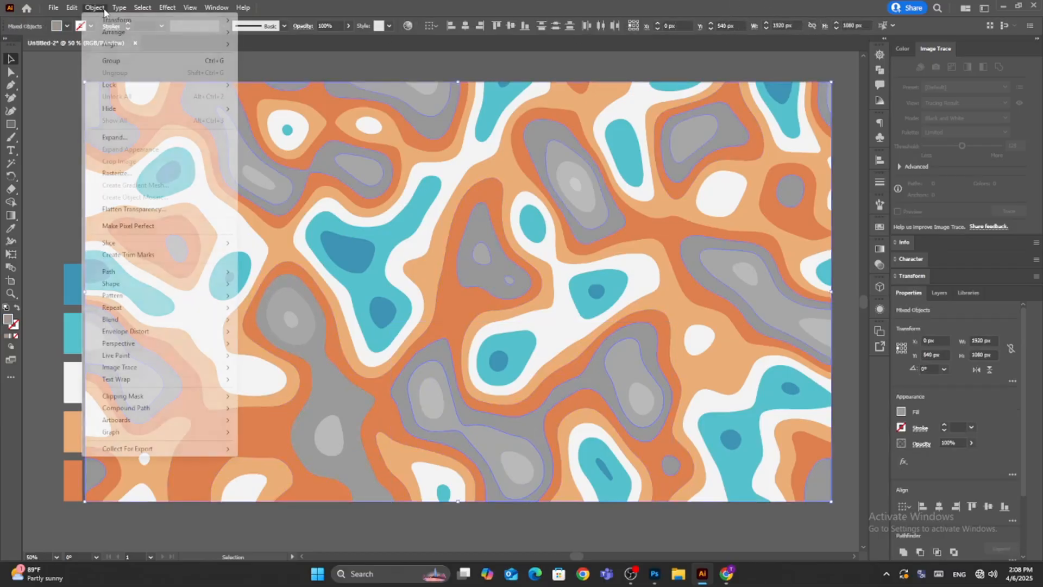
pyautogui.click(107, 63)
pyautogui.click(11, 228)
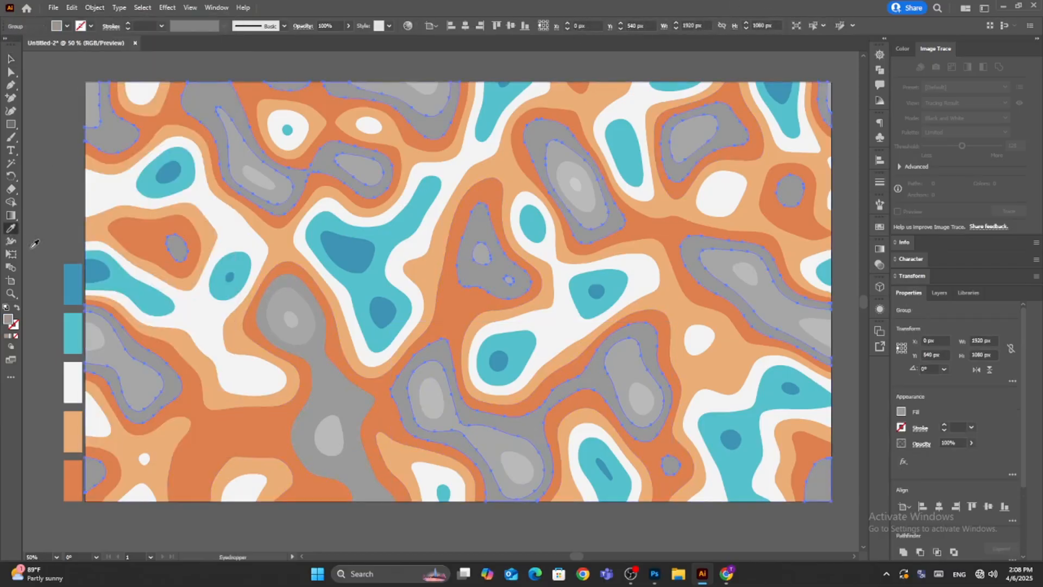
pyautogui.click(76, 270)
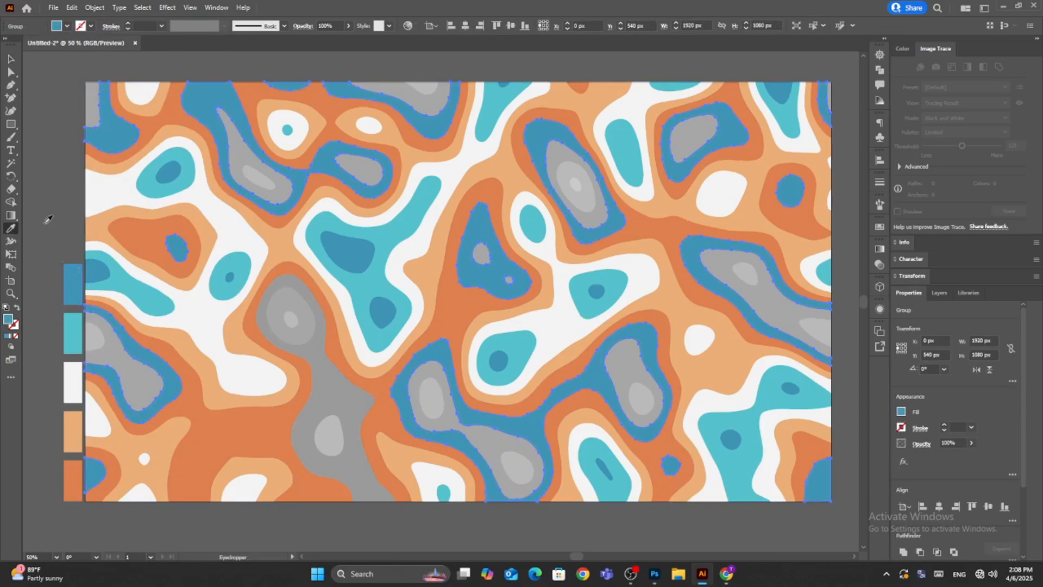
pyautogui.click(11, 58)
pyautogui.click(62, 166)
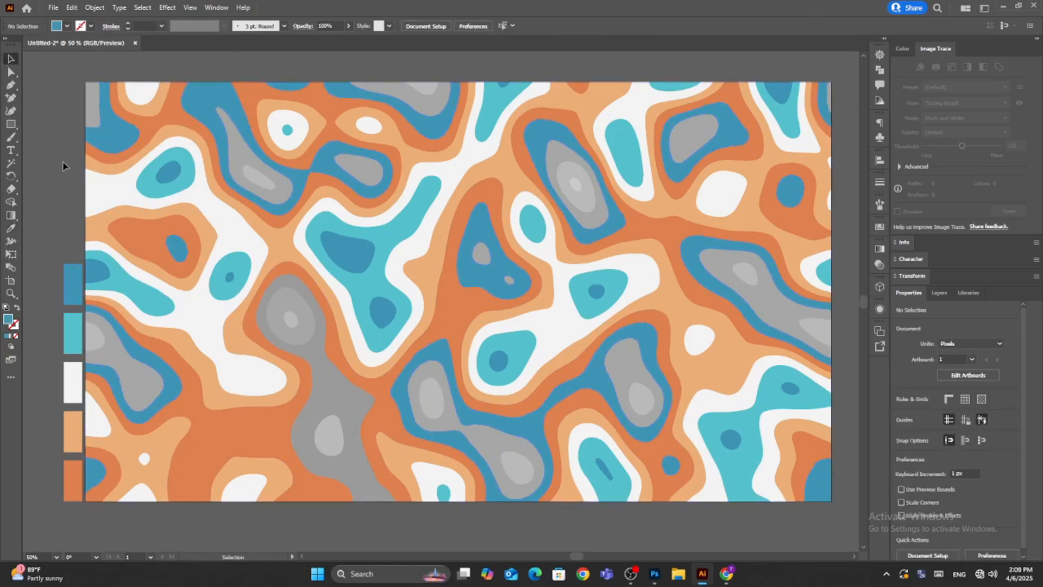
# Group all shapes in the lighter grey inside the new blue bands and fill them with the sampled turquoise swatch color.
pyautogui.click(483, 439)
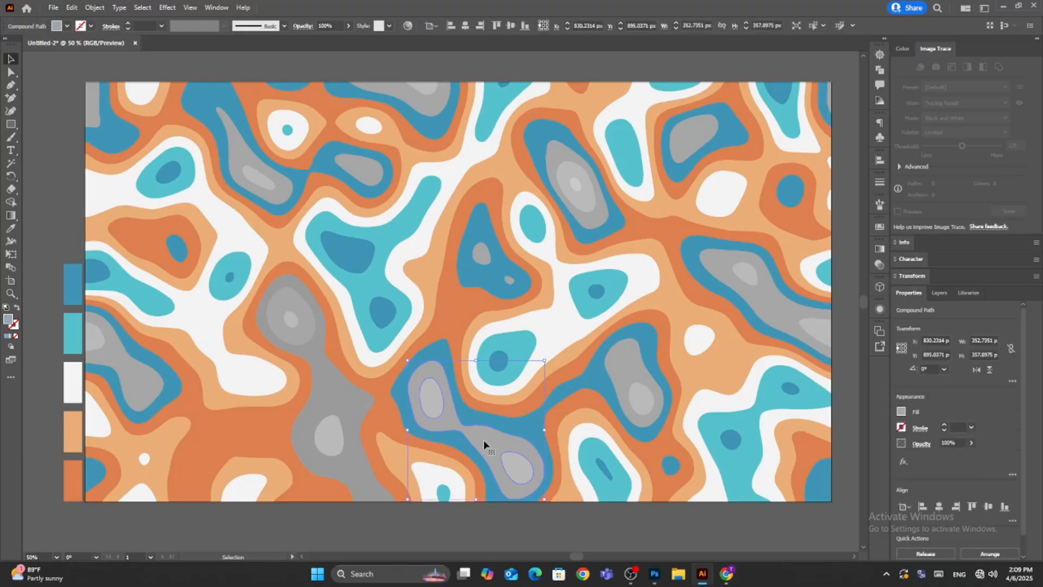
pyautogui.click(812, 28)
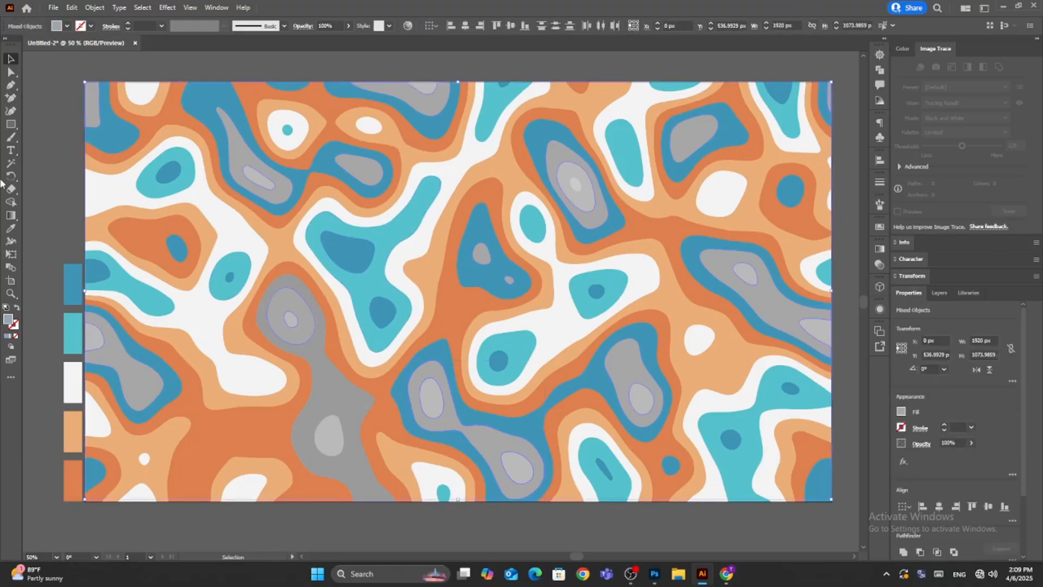
pyautogui.click(92, 8)
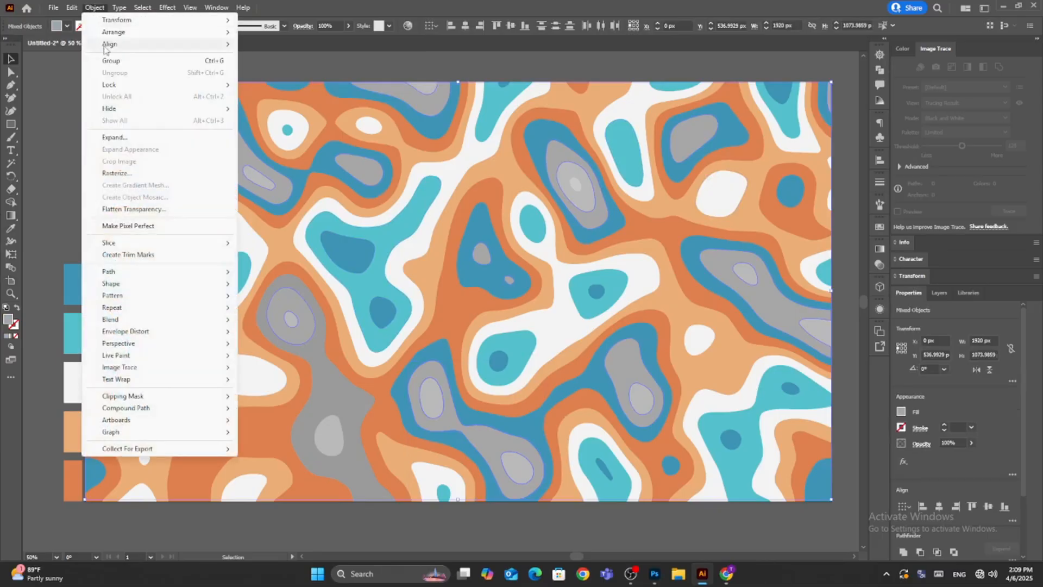
pyautogui.click(133, 61)
pyautogui.click(11, 230)
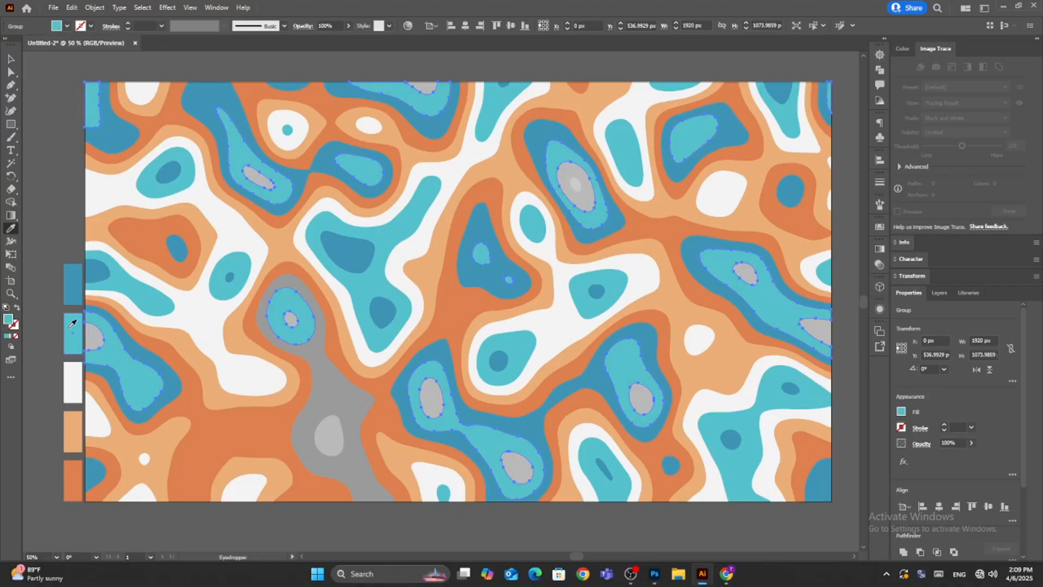
pyautogui.click(10, 59)
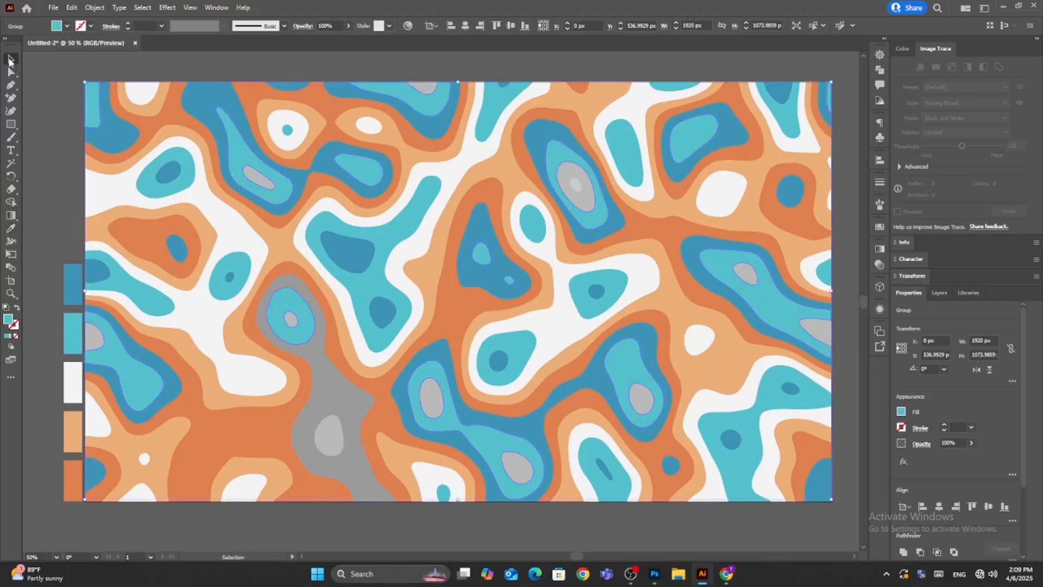
pyautogui.click(51, 156)
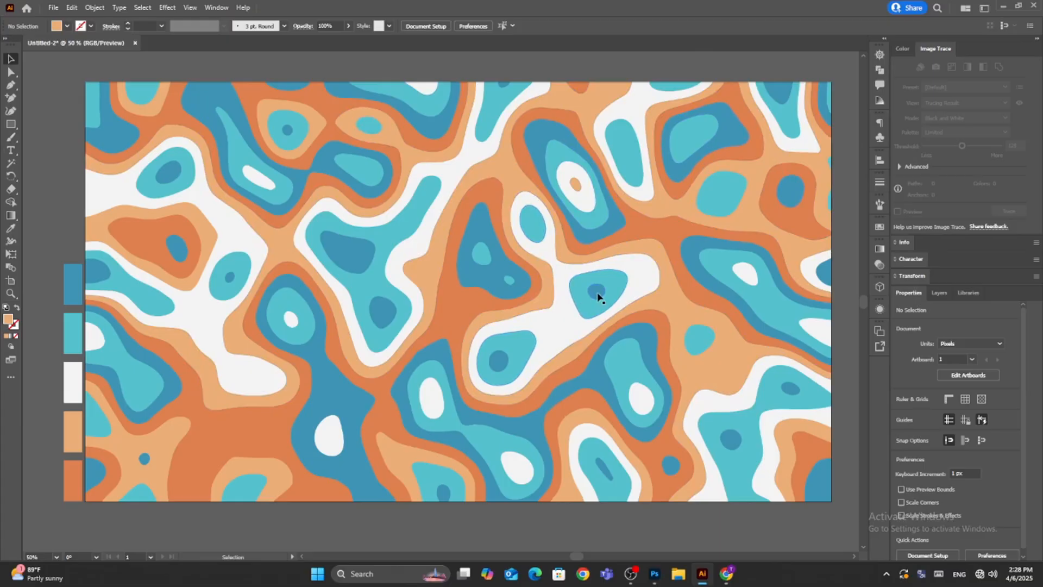
# Send the group combining blue and turquoise shapes to the back of the stacking order.
pyautogui.click(598, 297)
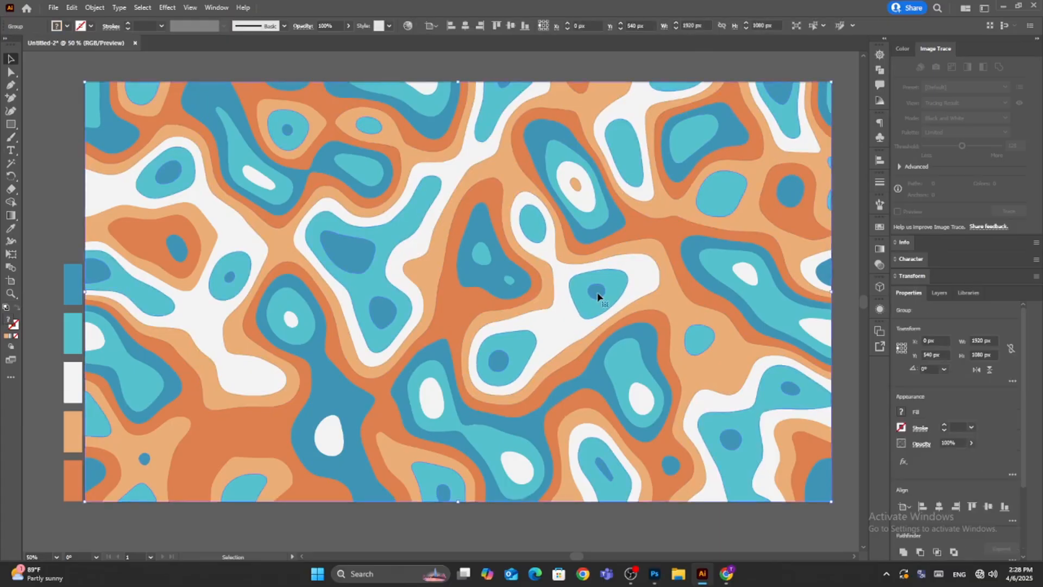
pyautogui.click(91, 7)
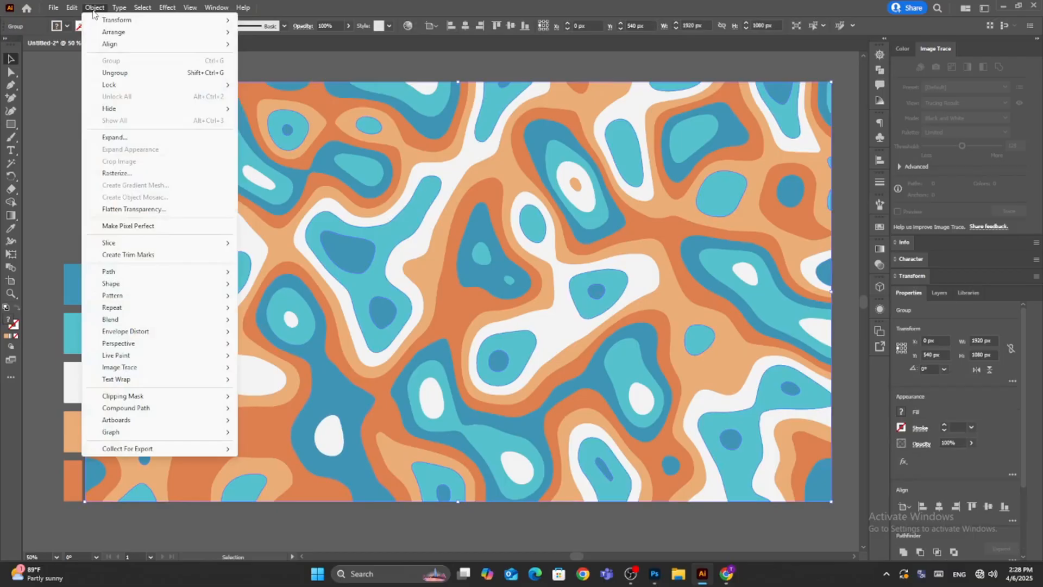
pyautogui.moveTo(114, 34)
pyautogui.click(295, 66)
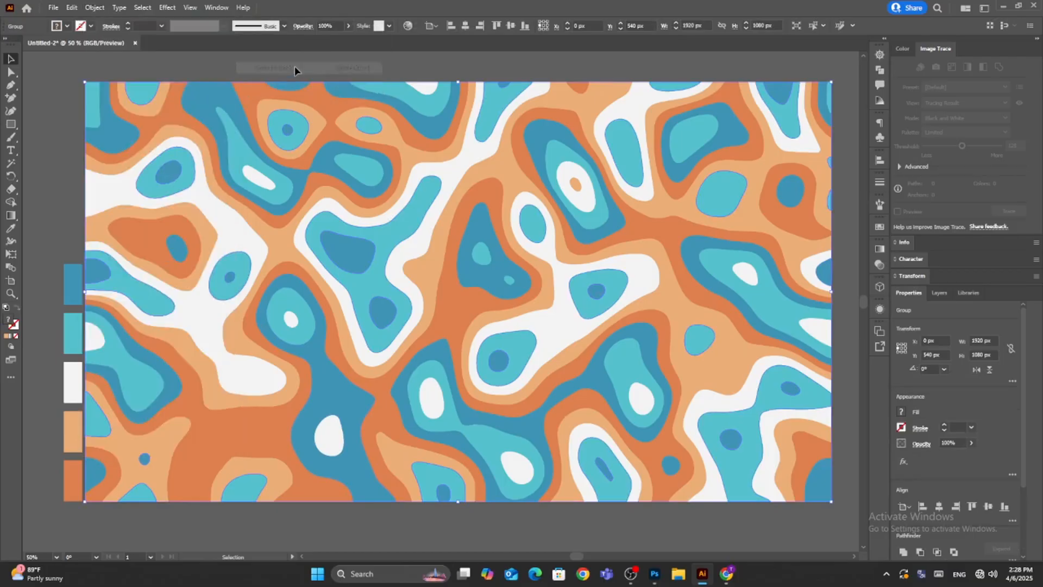
pyautogui.click(47, 143)
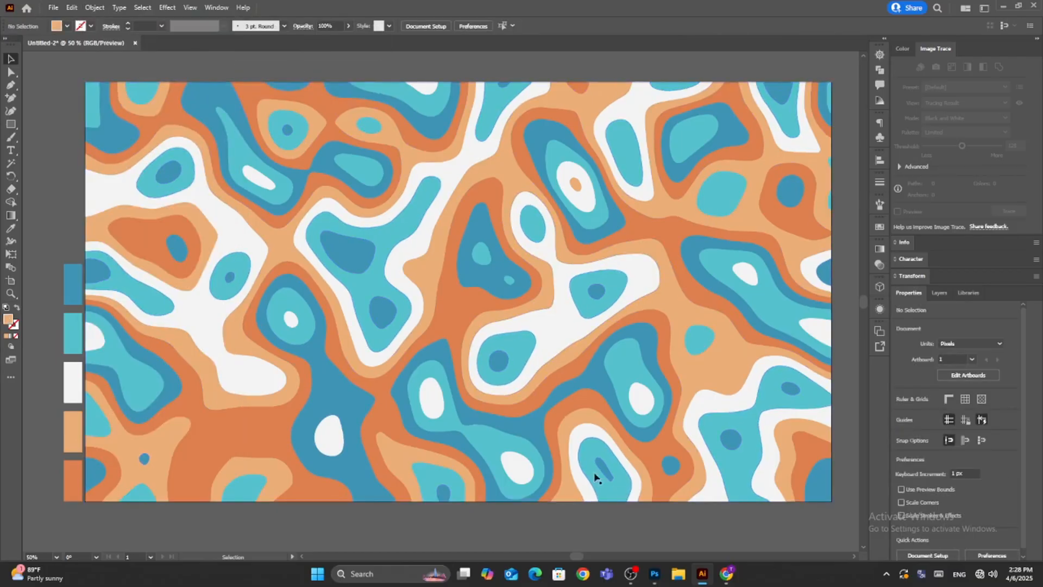
# Bring the group combining blue and turquoise shapes to the front of the stacking order.
pyautogui.click(146, 185)
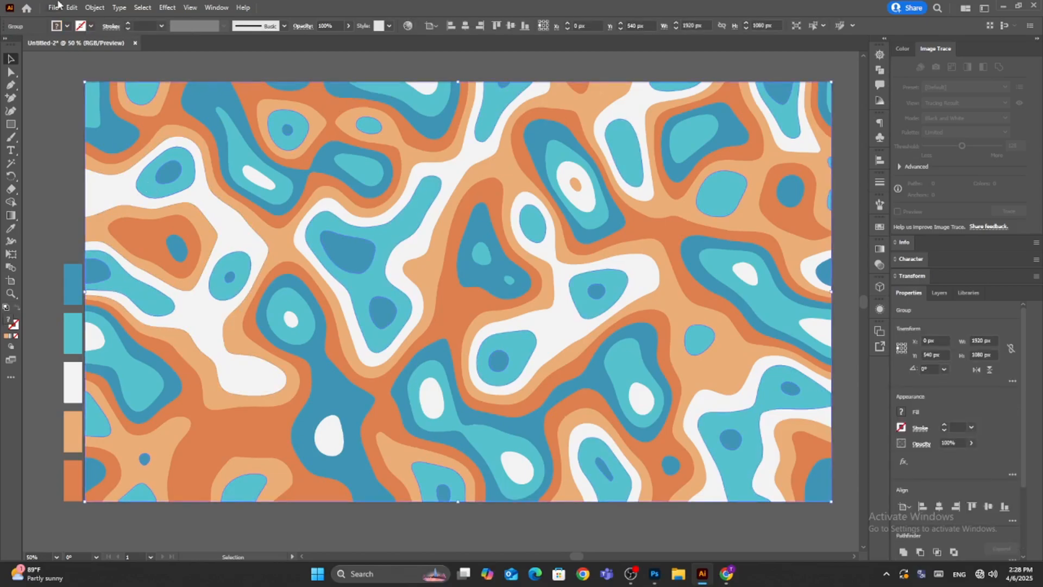
pyautogui.click(88, 7)
pyautogui.moveTo(115, 32)
pyautogui.click(284, 34)
# Apply a black Multiply drop shadow to the blue and turquoise group with 50% opacity, 7 px X and Y offsets and 5 px blur.
pyautogui.click(168, 8)
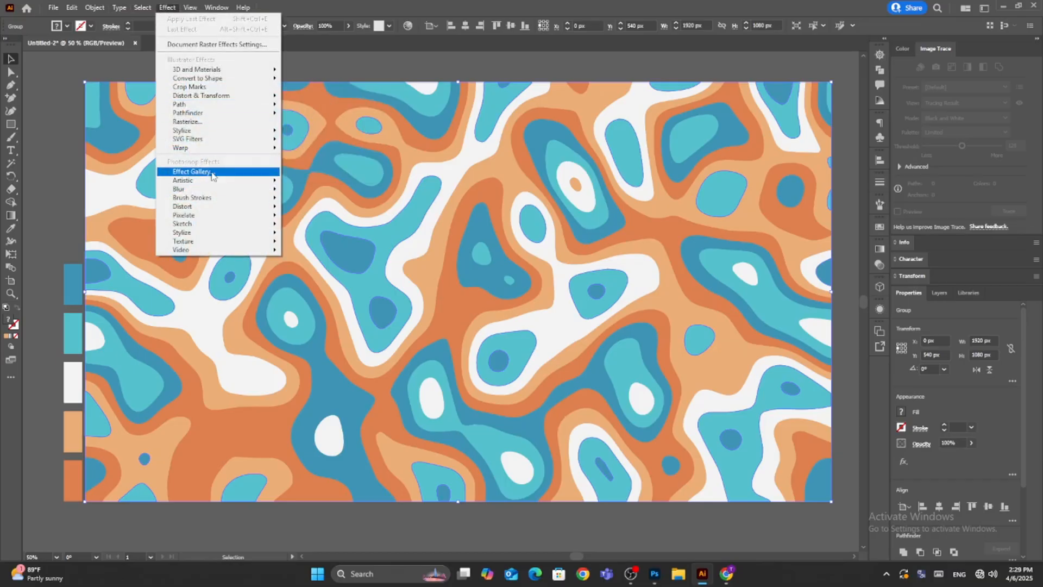
pyautogui.moveTo(217, 131)
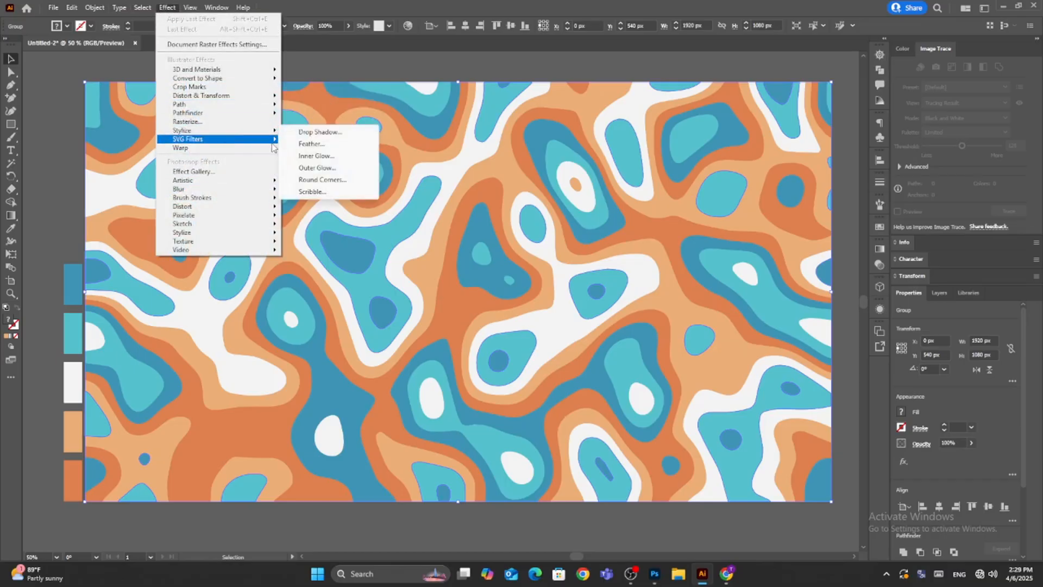
pyautogui.click(332, 132)
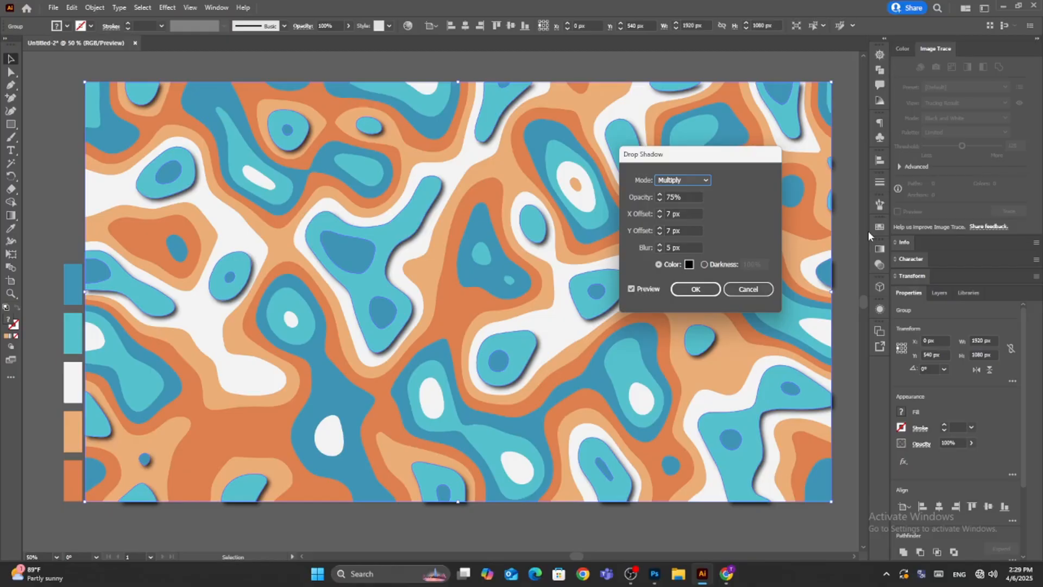
pyautogui.press('Tab')
pyautogui.write('50')
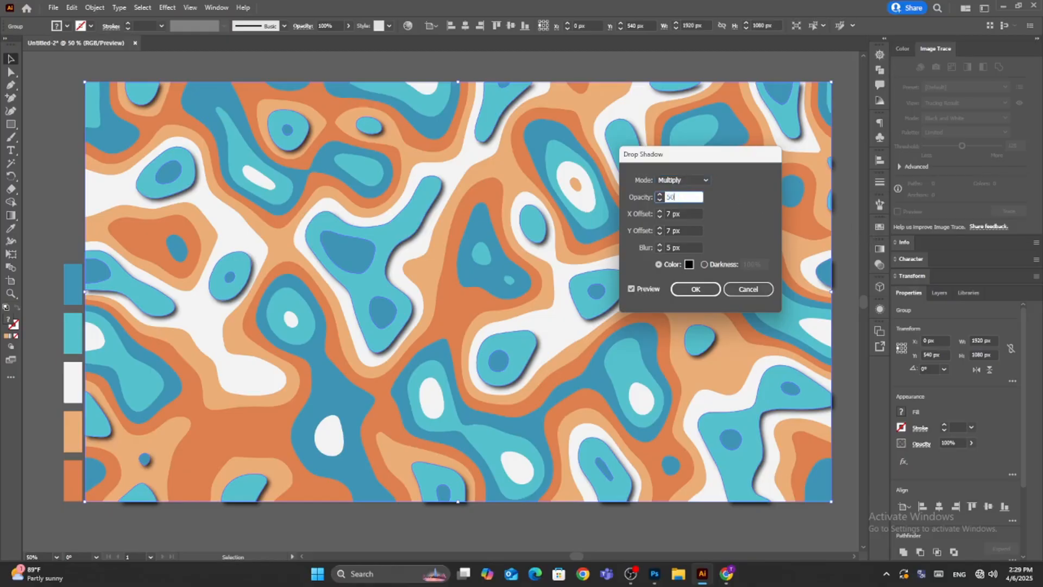
pyautogui.click(686, 214)
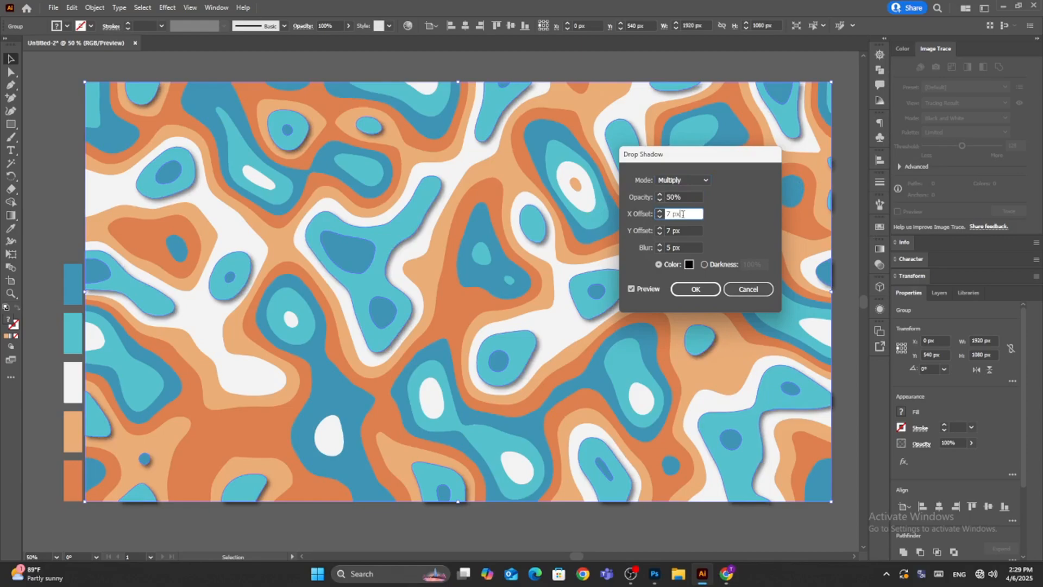
pyautogui.click(688, 265)
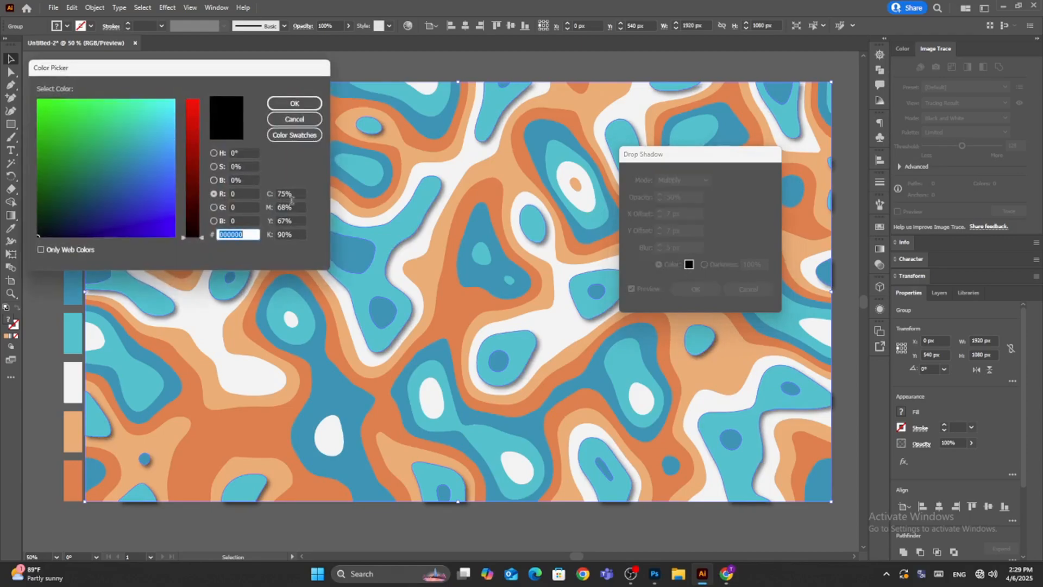
pyautogui.click(294, 103)
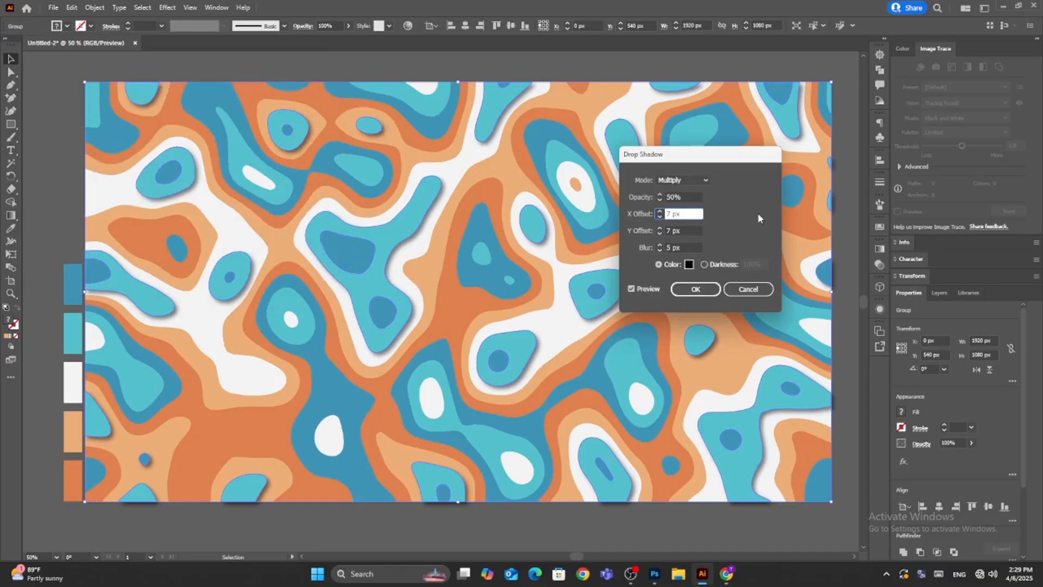
pyautogui.click(631, 288)
pyautogui.click(632, 288)
pyautogui.click(694, 290)
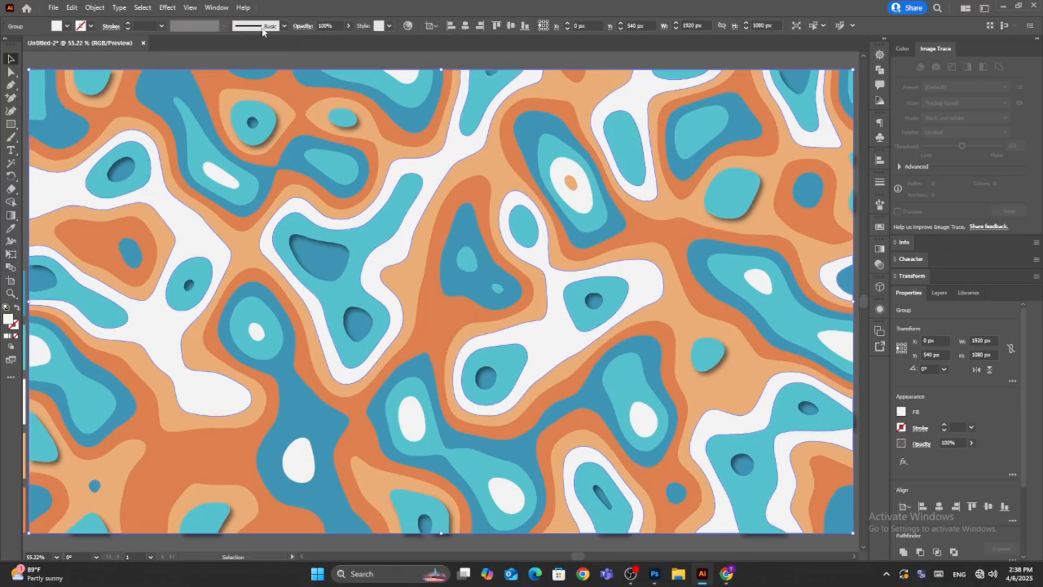
# Apply the same drop shadow effect to the selected white group.
pyautogui.click(168, 8)
pyautogui.click(177, 19)
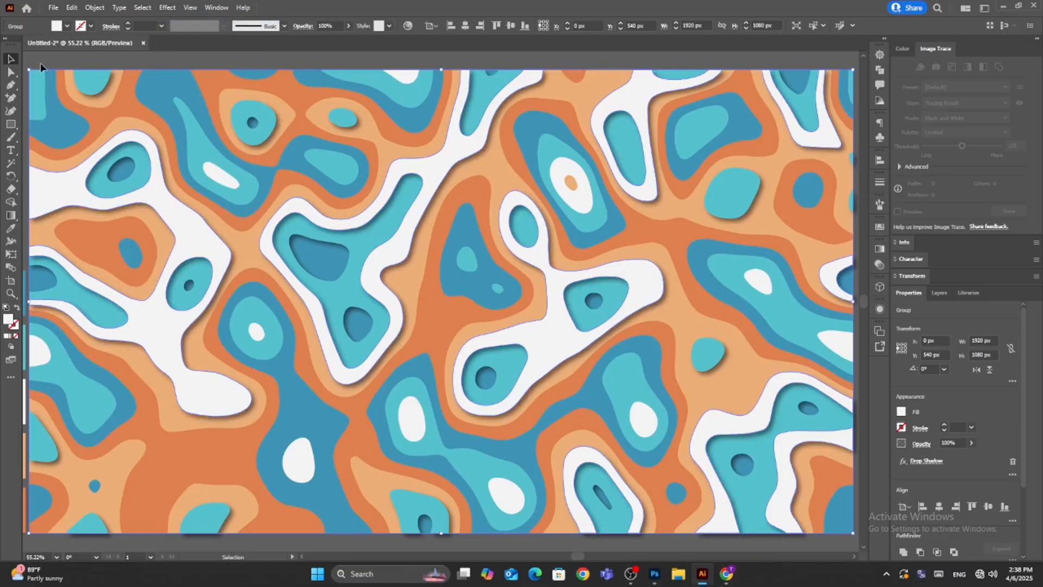
# Select the light orange group and bring it to the front of the stacking order.
pyautogui.click(668, 214)
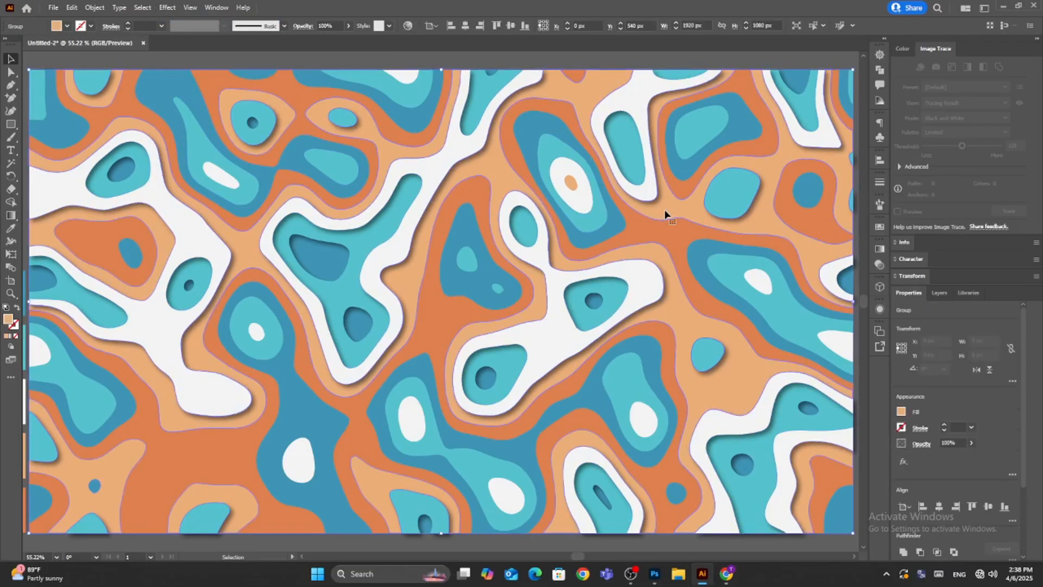
pyautogui.click(94, 8)
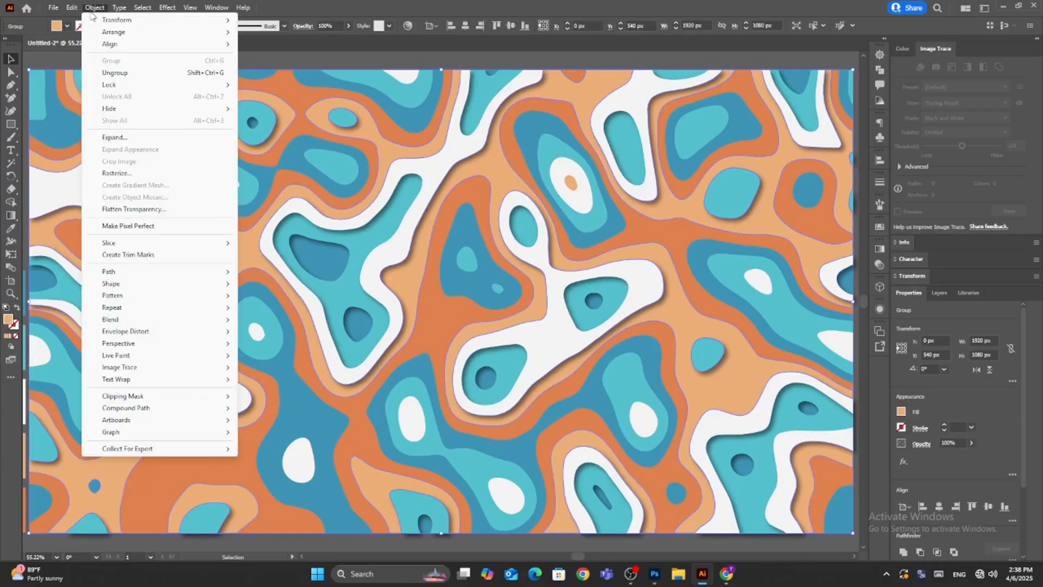
pyautogui.moveTo(116, 33)
pyautogui.click(275, 30)
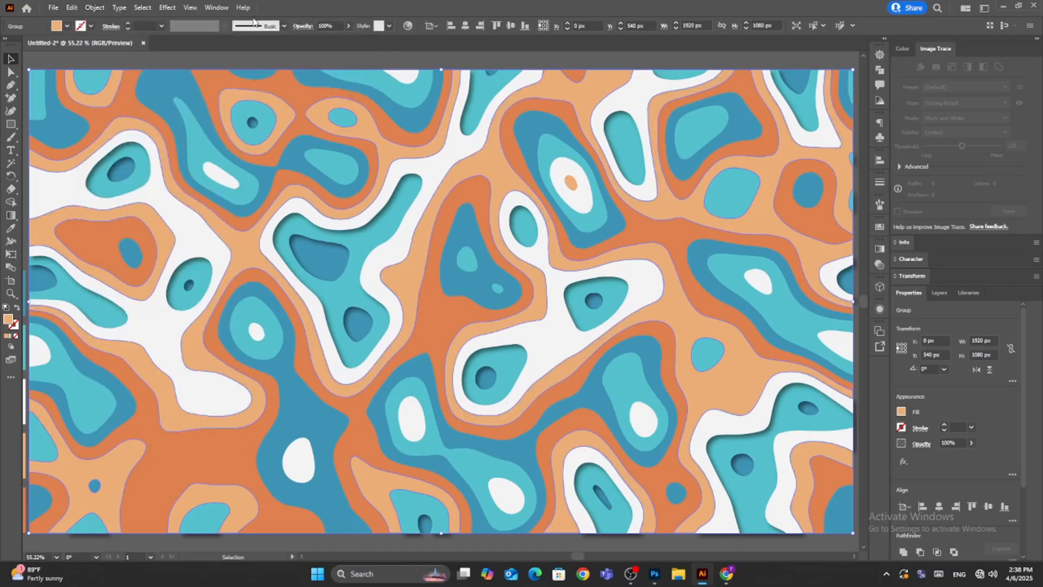
# Apply the last used drop shadow effect to the light orange group.
pyautogui.click(167, 8)
pyautogui.click(178, 16)
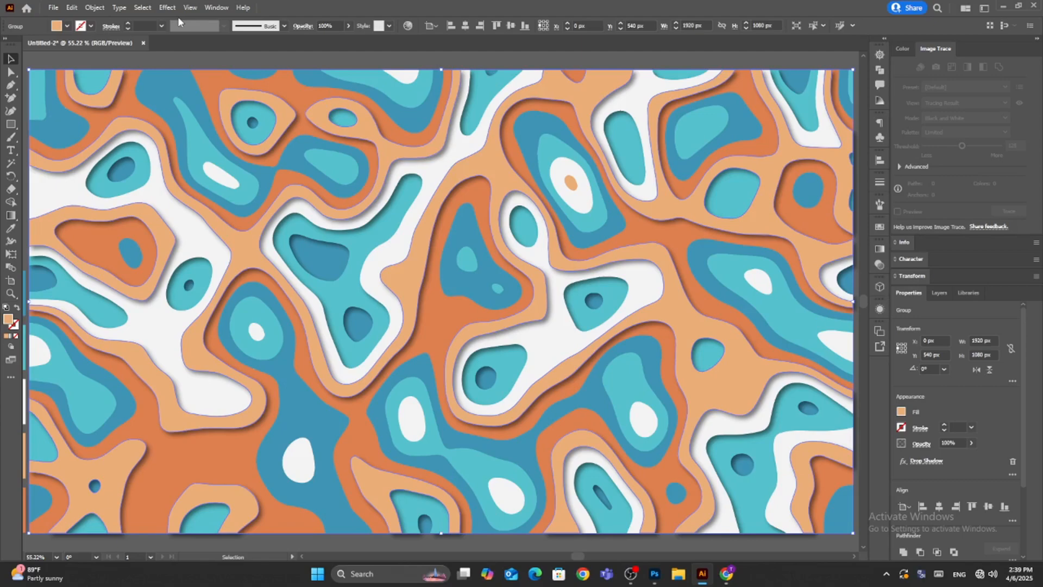
pyautogui.click(322, 59)
# Bring the dark orange group to the front and apply the same drop shadow to it.
pyautogui.click(671, 239)
pyautogui.click(95, 7)
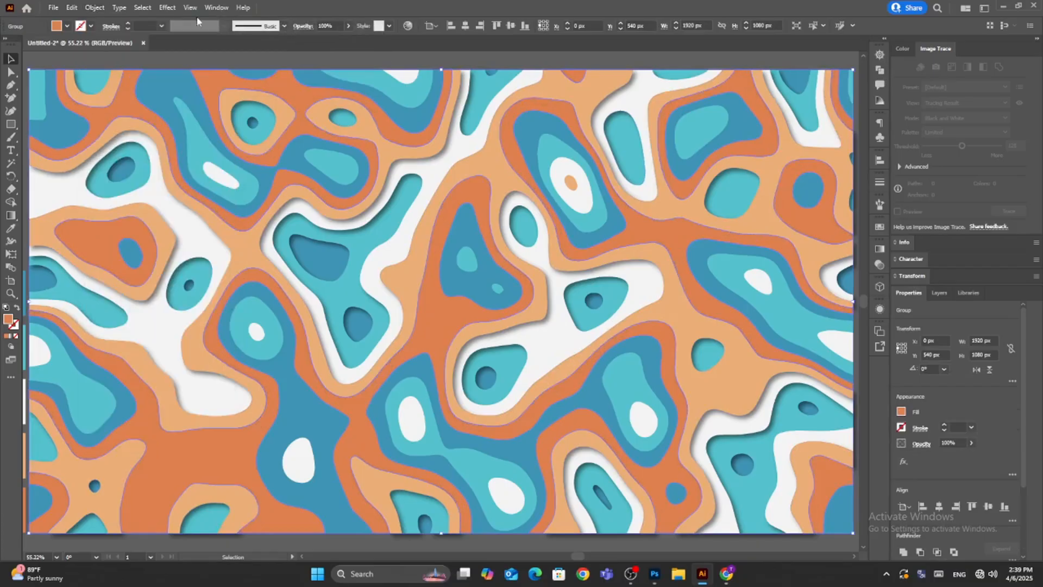
pyautogui.click(167, 8)
pyautogui.click(177, 20)
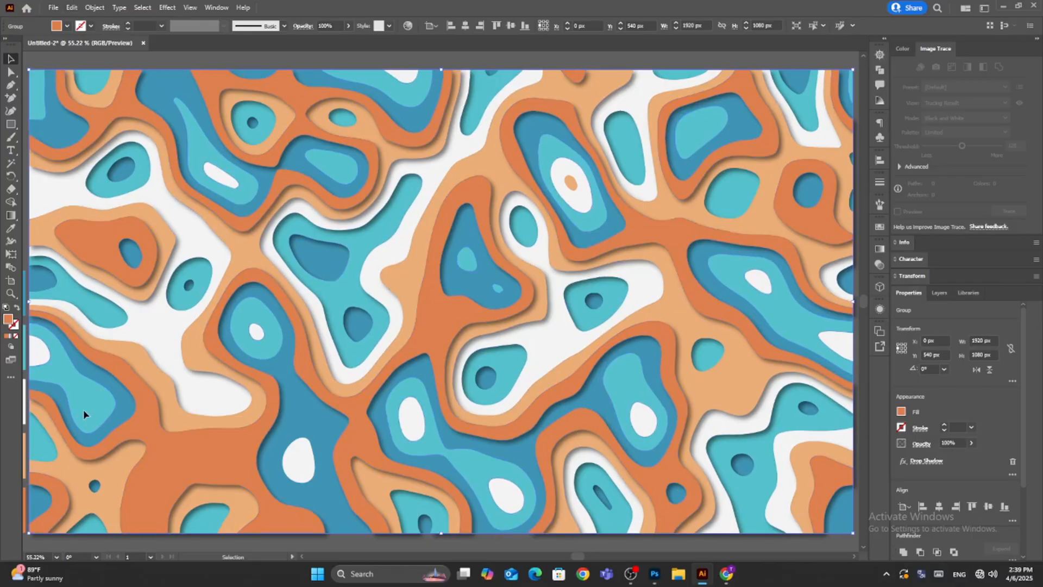
pyautogui.click(766, 56)
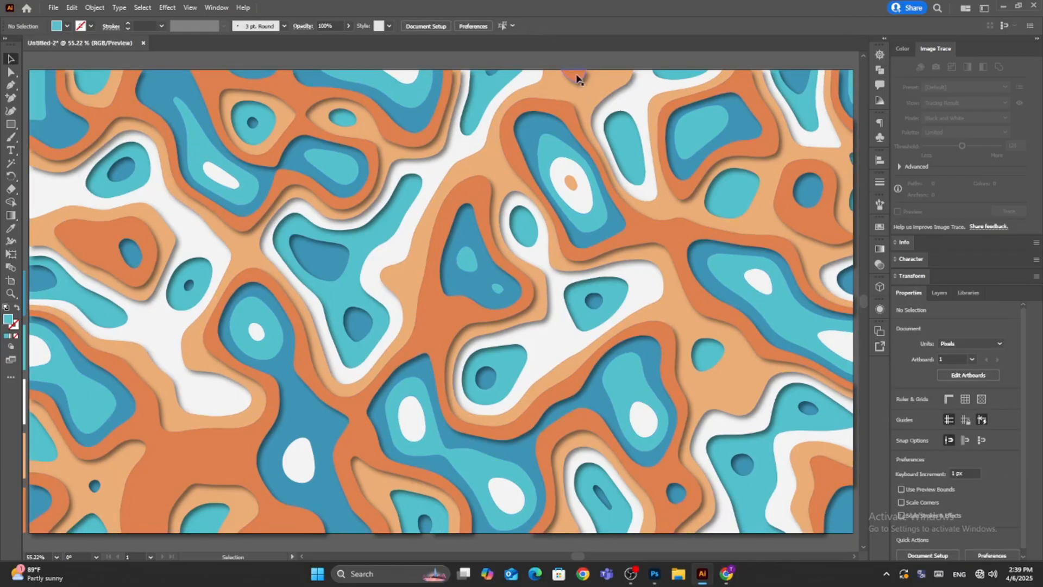
# Bring the turquoise group lying within the blue areas to the front and apply the same drop shadow.
pyautogui.click(60, 368)
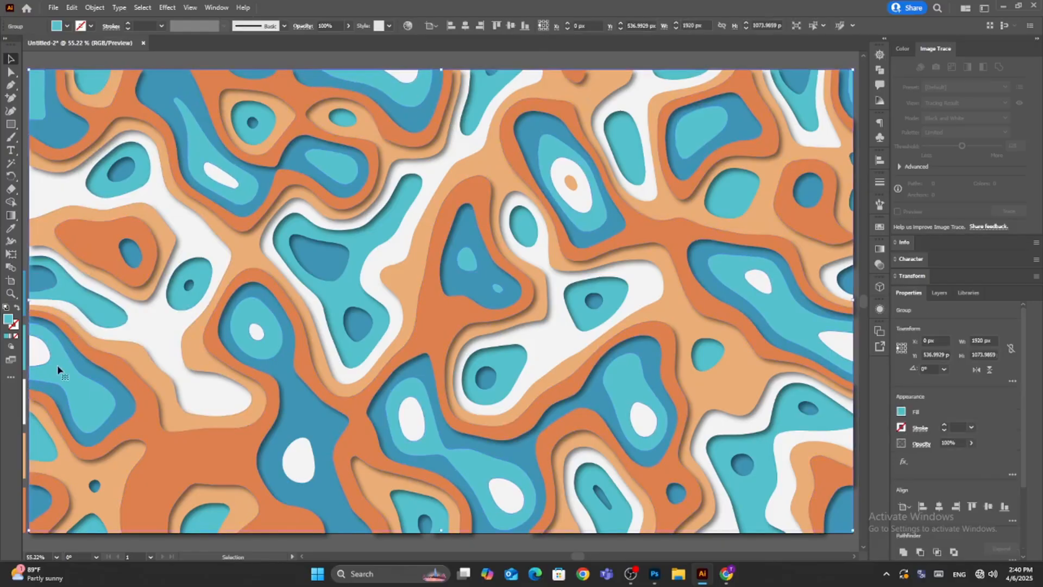
pyautogui.click(103, 8)
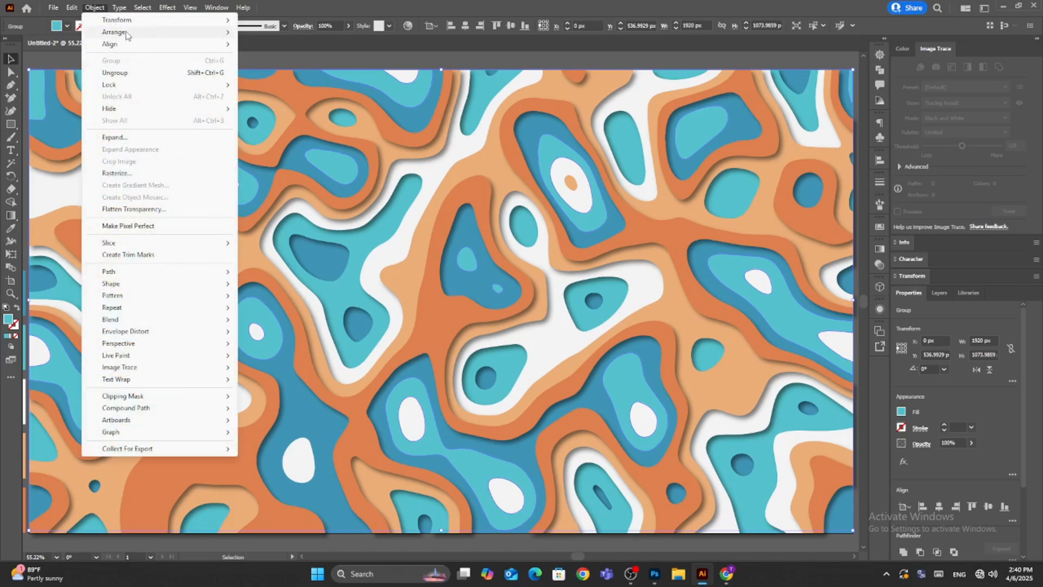
pyautogui.moveTo(130, 31)
pyautogui.click(302, 33)
pyautogui.click(173, 7)
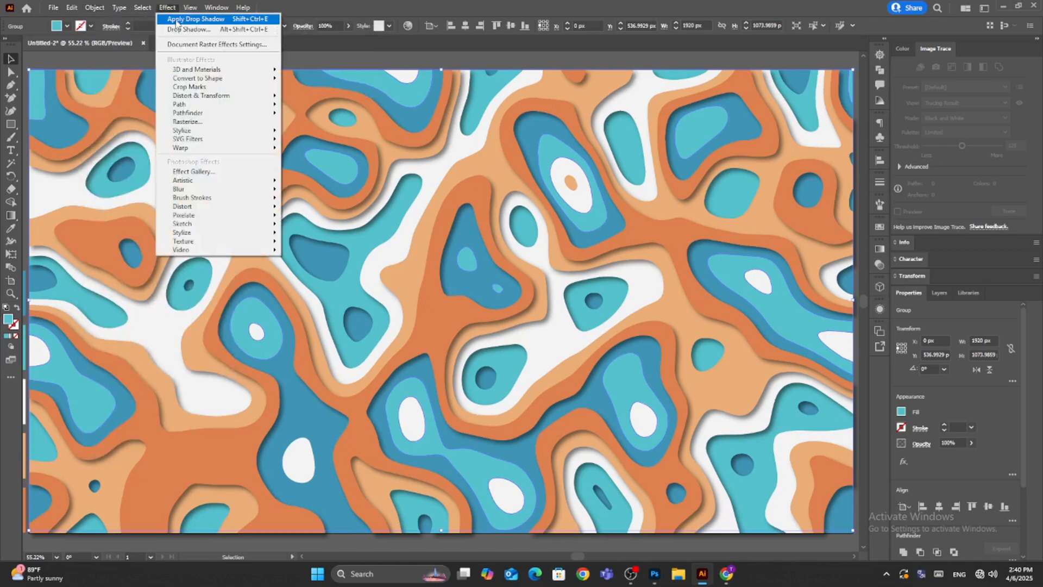
pyautogui.click(175, 18)
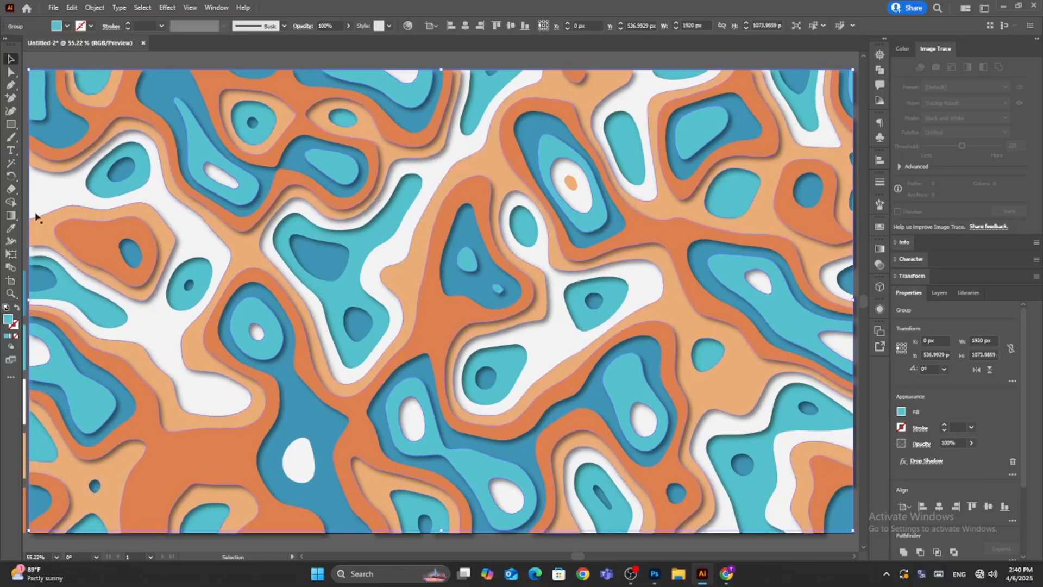
# Try to bring the turquoise group inside the white areas to the front.
pyautogui.click(34, 182)
pyautogui.click(39, 441)
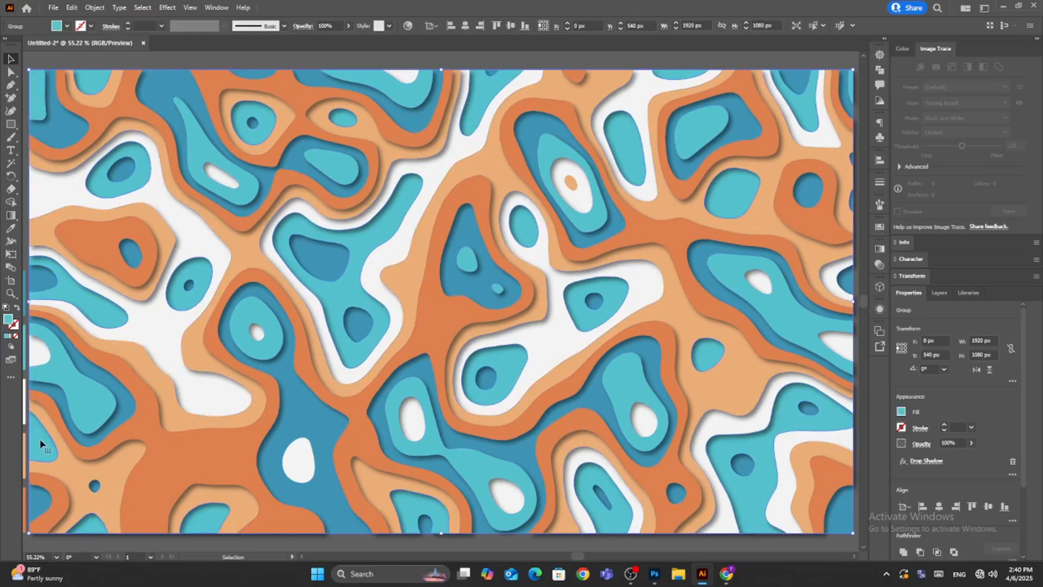
pyautogui.click(95, 7)
pyautogui.click(263, 34)
pyautogui.press('a')
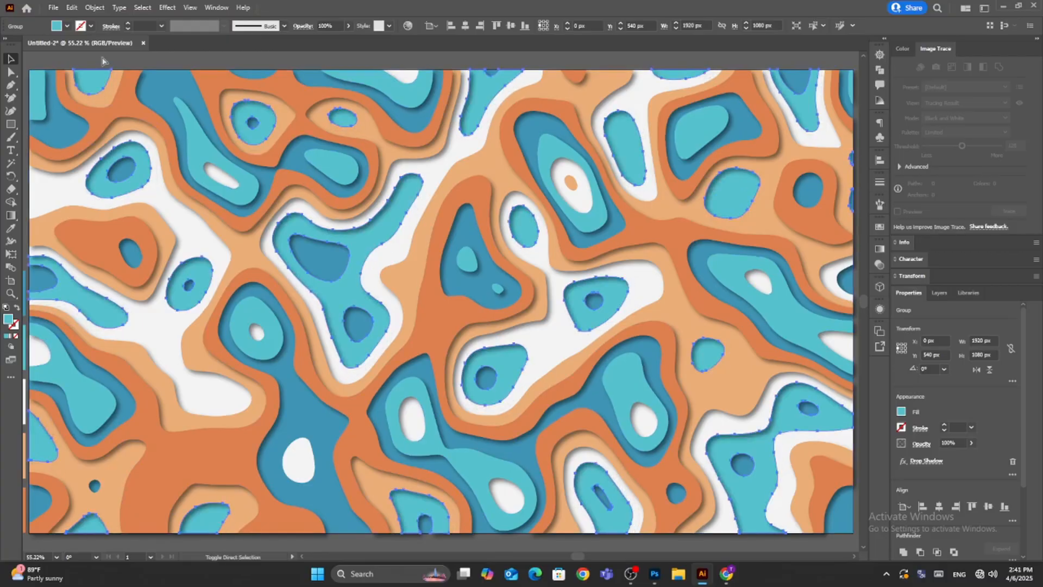
pyautogui.press('v')
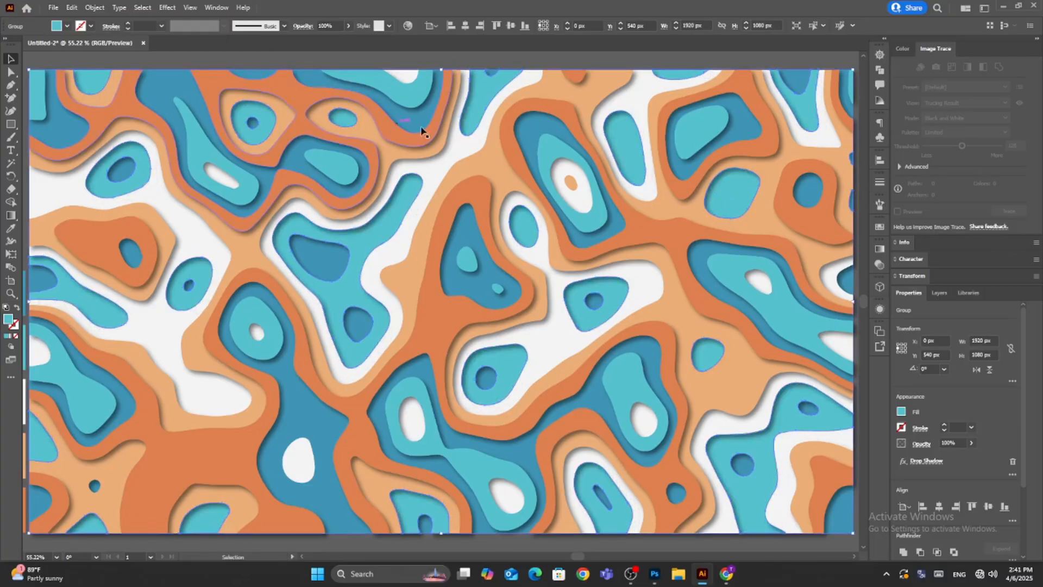
# Bring the small light orange blob inside the upper white oval to the front and give it the same drop shadow.
pyautogui.click(570, 183)
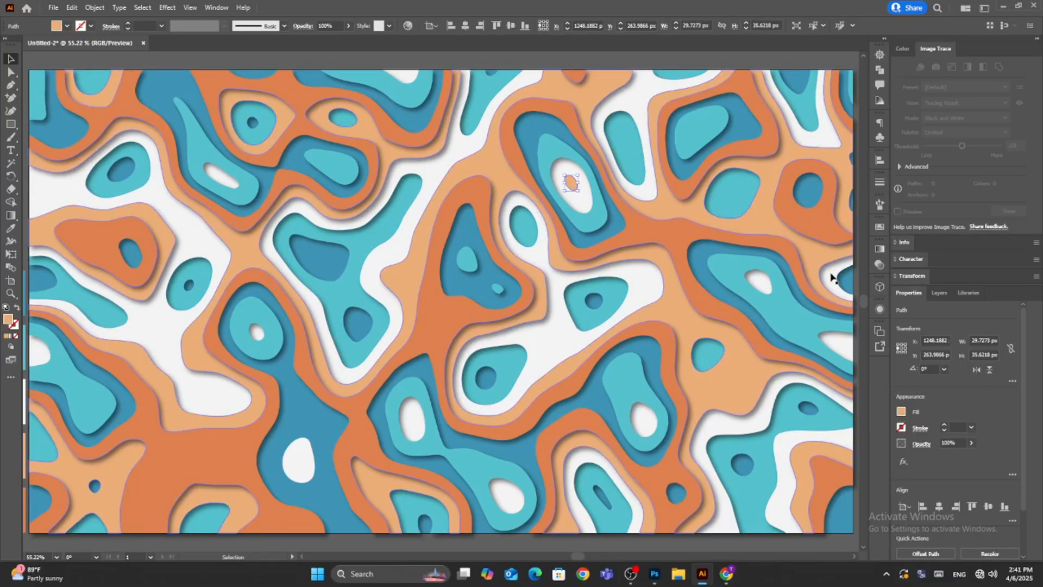
pyautogui.click(95, 7)
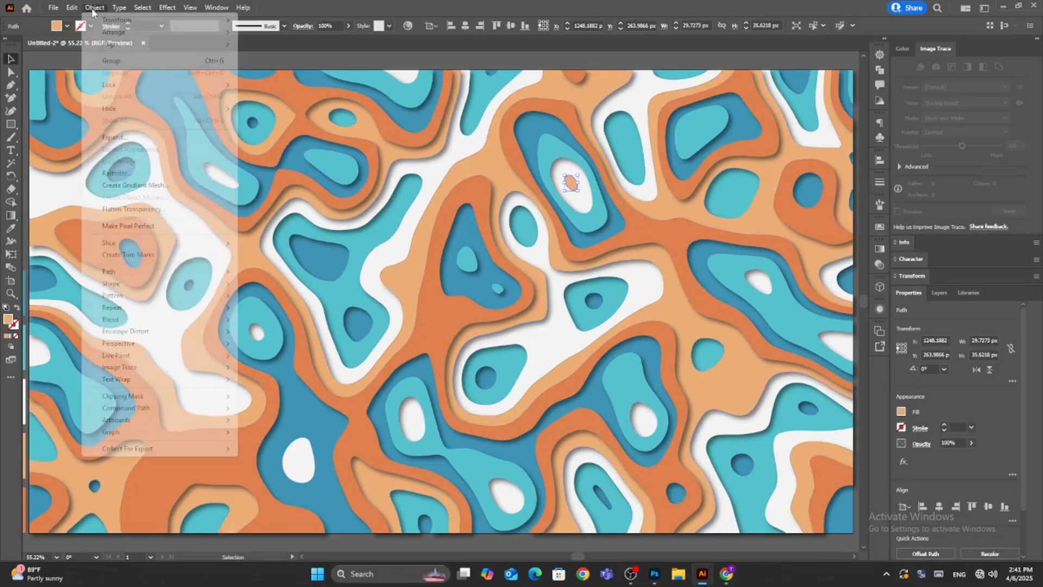
pyautogui.moveTo(124, 33)
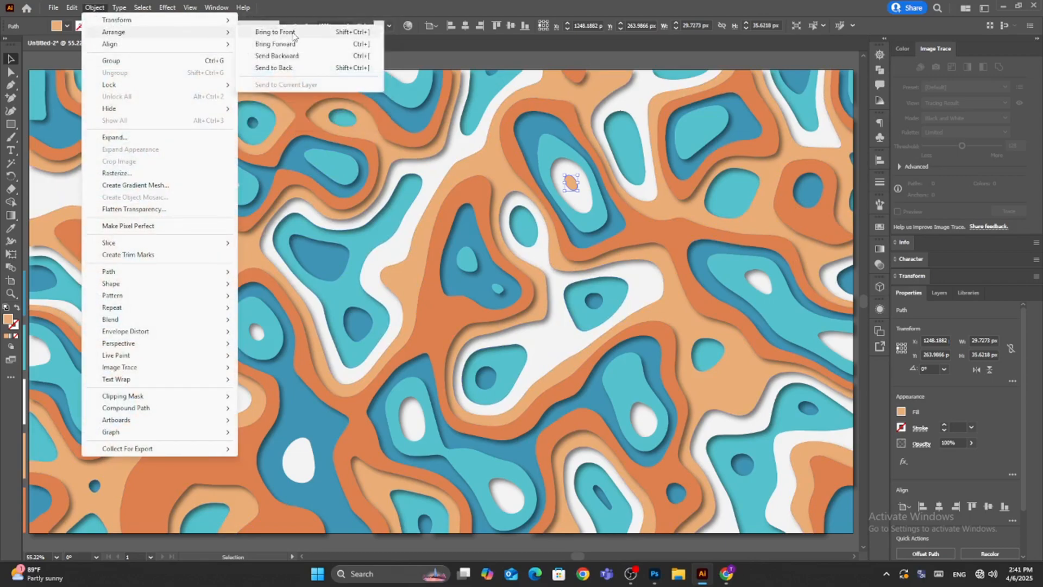
pyautogui.click(295, 33)
pyautogui.click(167, 7)
pyautogui.click(188, 20)
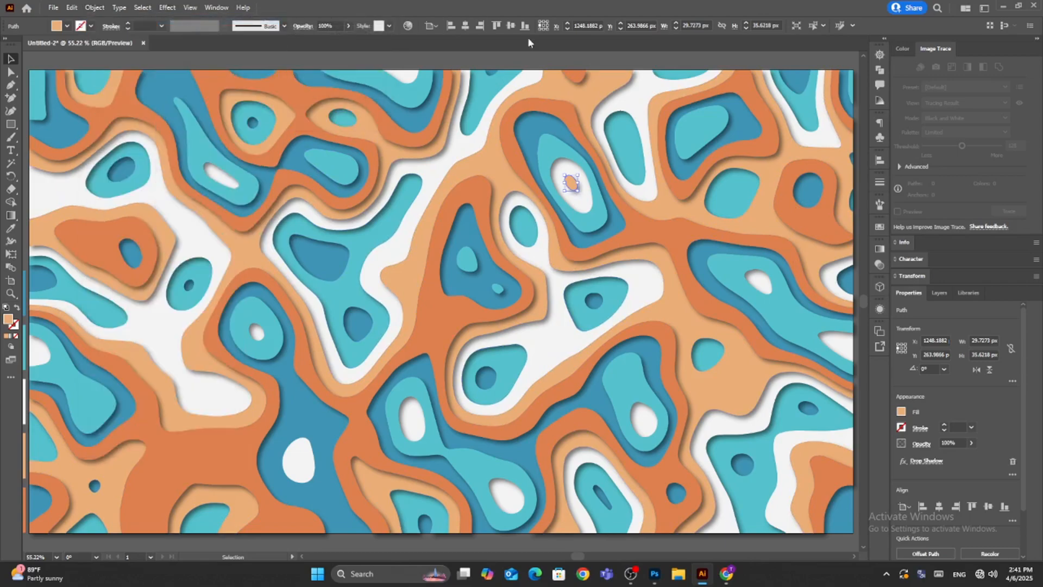
pyautogui.click(564, 60)
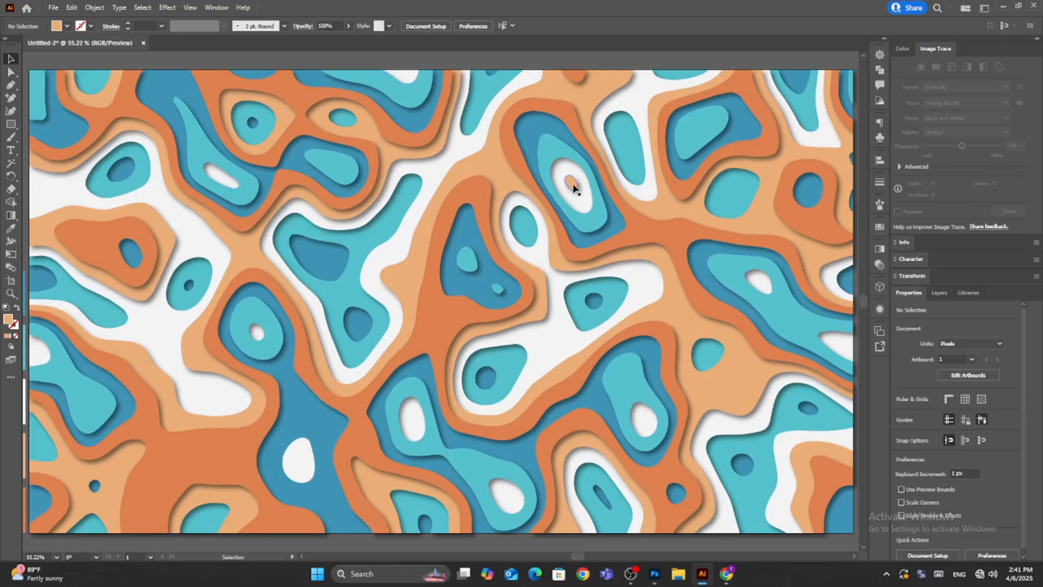
# Try ungrouping the dark orange group, and undo the ungrouping.
pyautogui.click(578, 77)
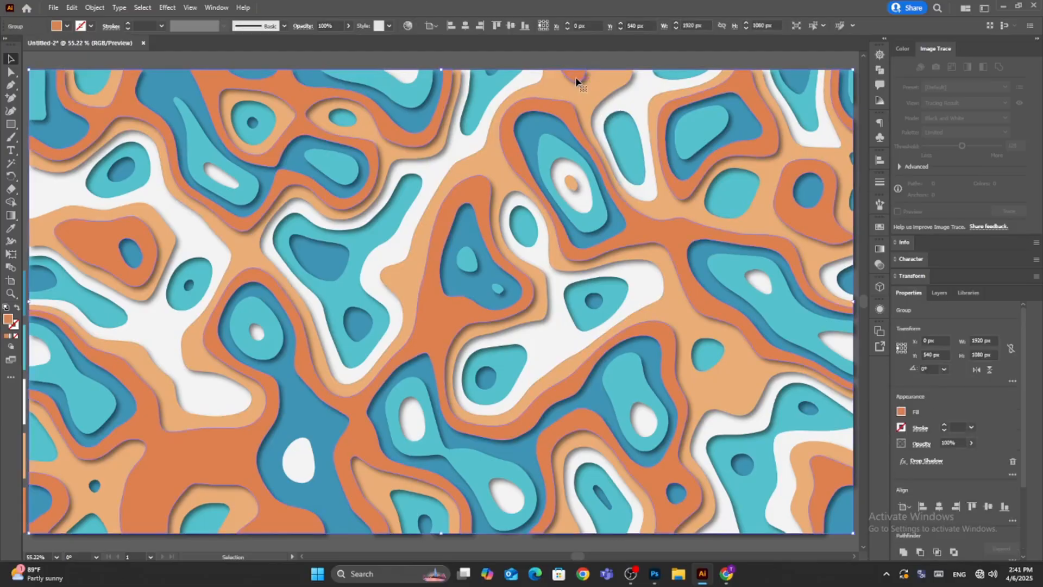
pyautogui.rightClick(578, 76)
pyautogui.click(623, 171)
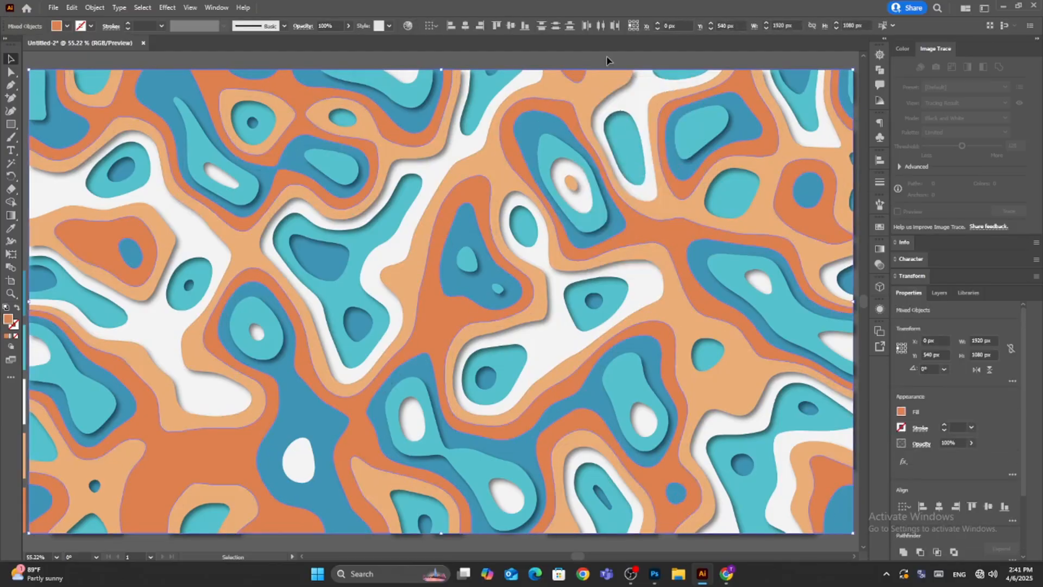
pyautogui.click(608, 59)
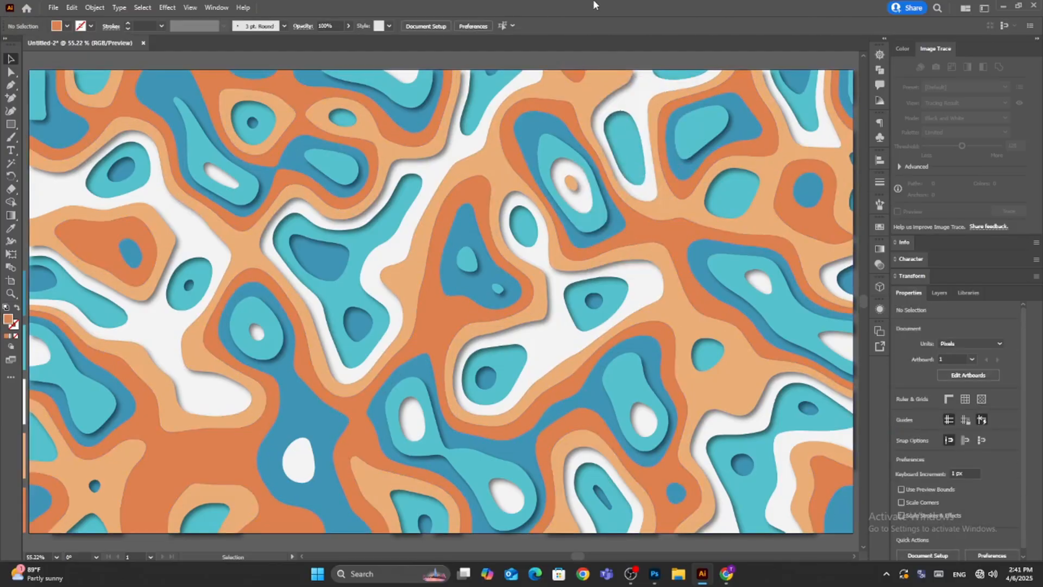
pyautogui.hotkey('ctrl', 'z')
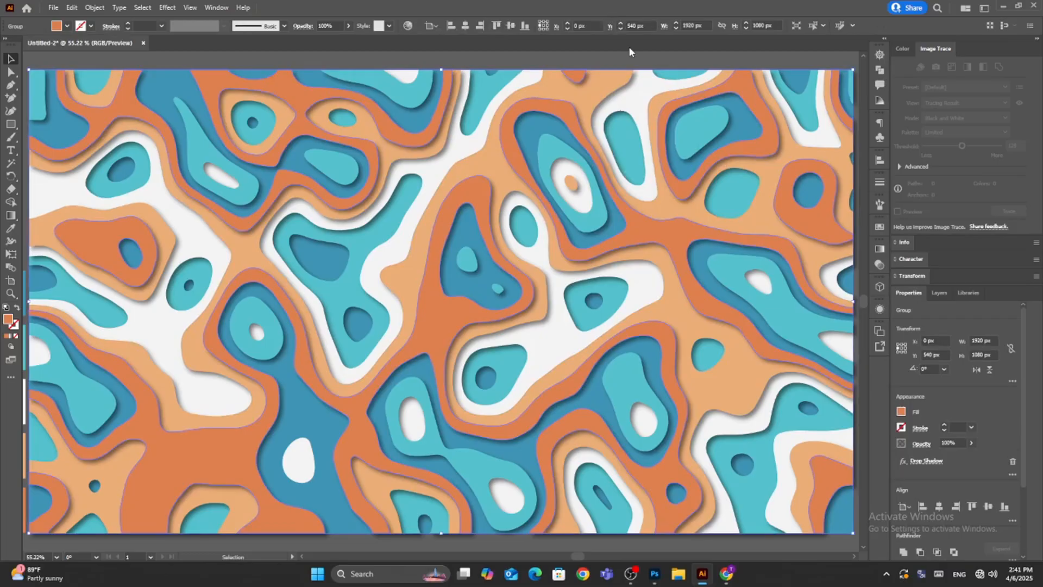